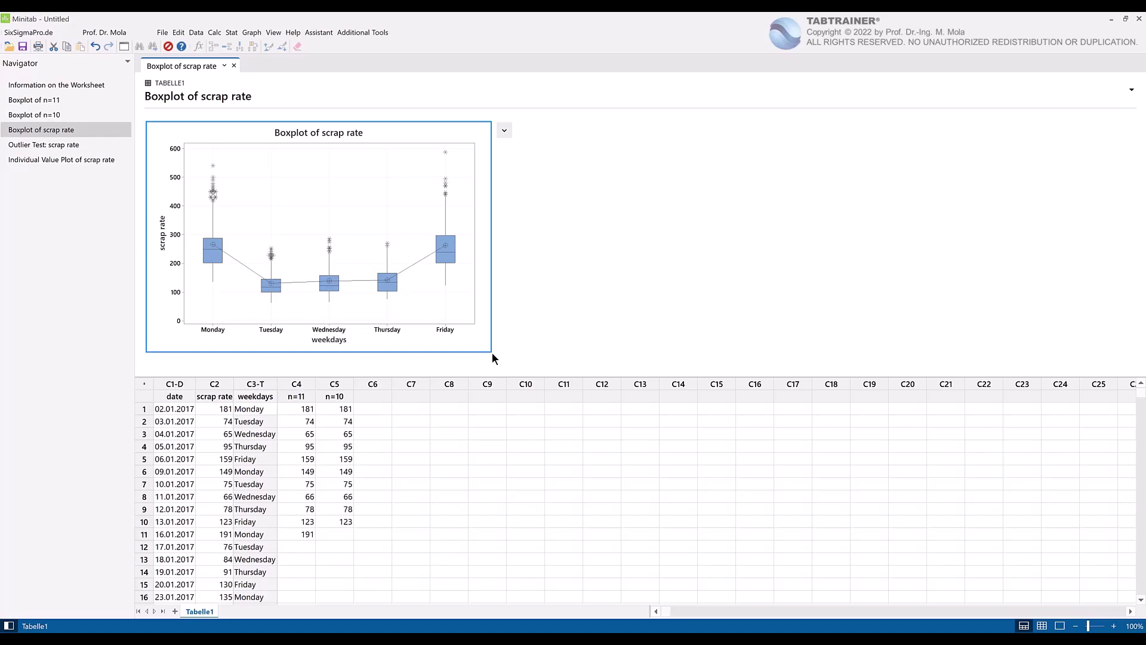
Show the Command Line/History panes and clear all existing entries from History
{"action": "left_click", "coordinate": [273, 34]}
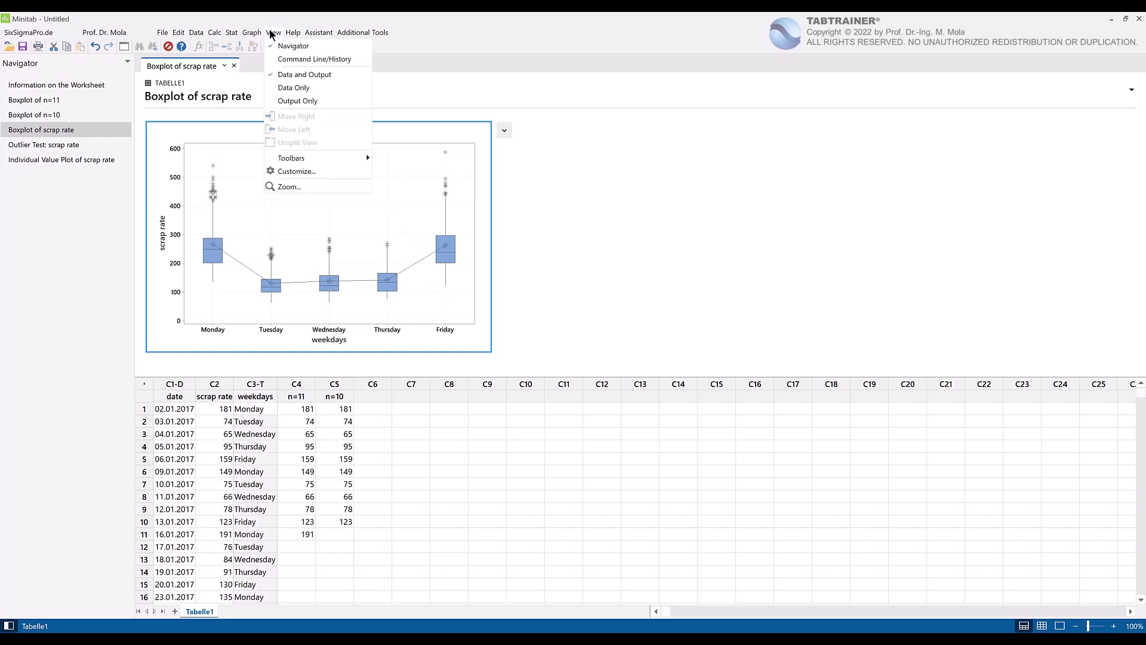
{"action": "left_click", "coordinate": [353, 59]}
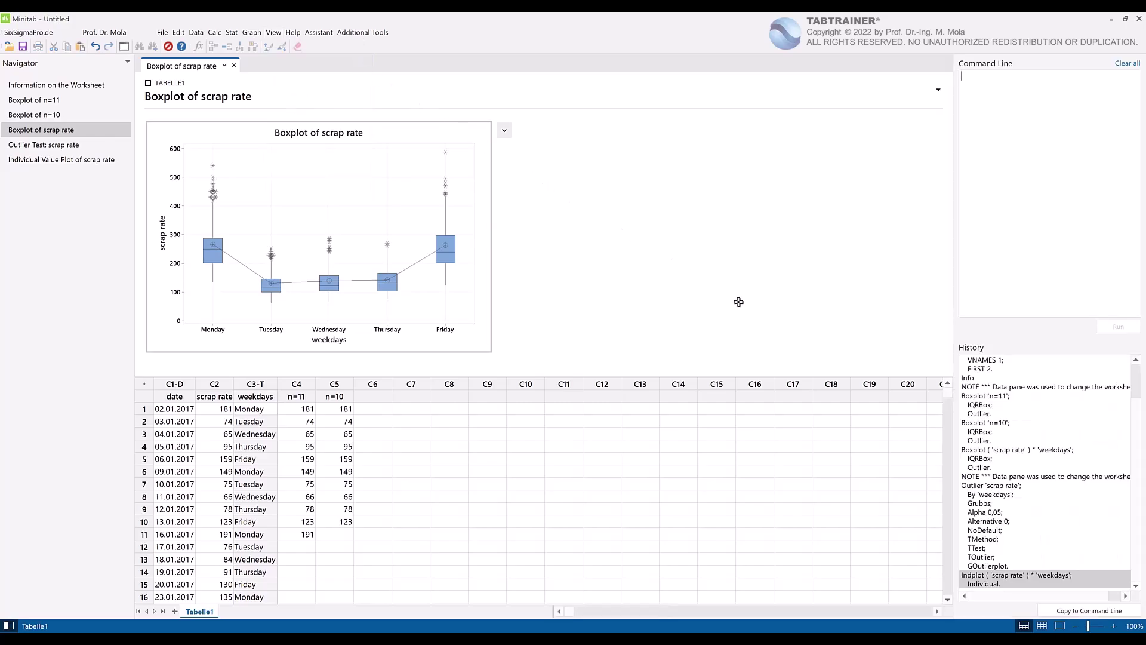
{"action": "right_click", "coordinate": [1001, 469]}
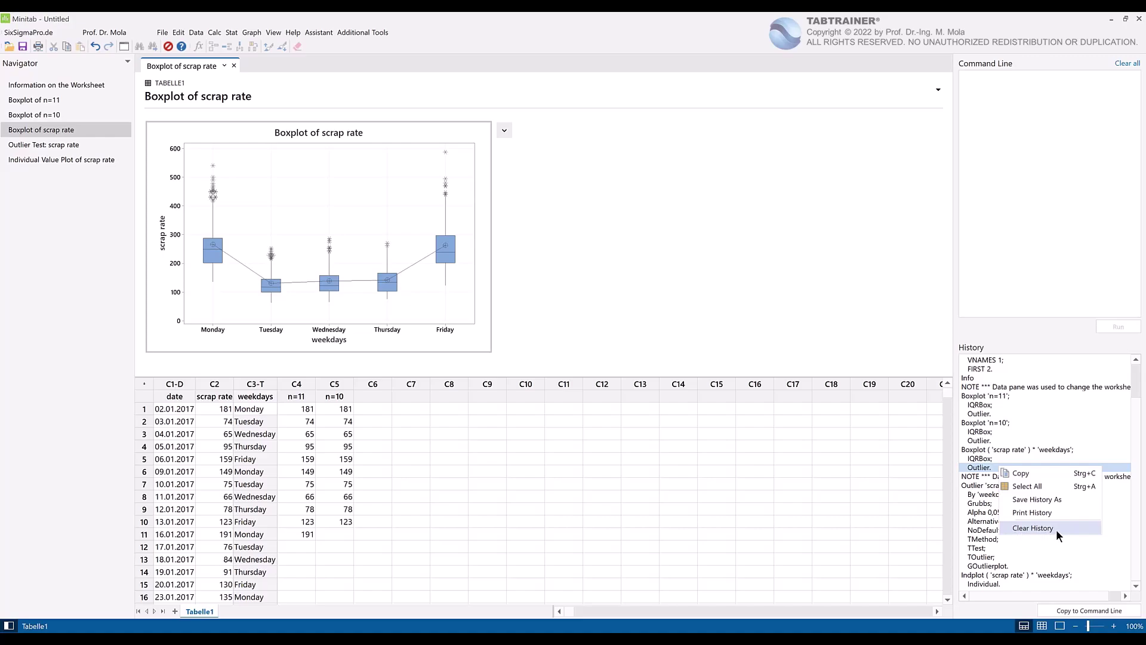
{"action": "left_click", "coordinate": [1033, 529]}
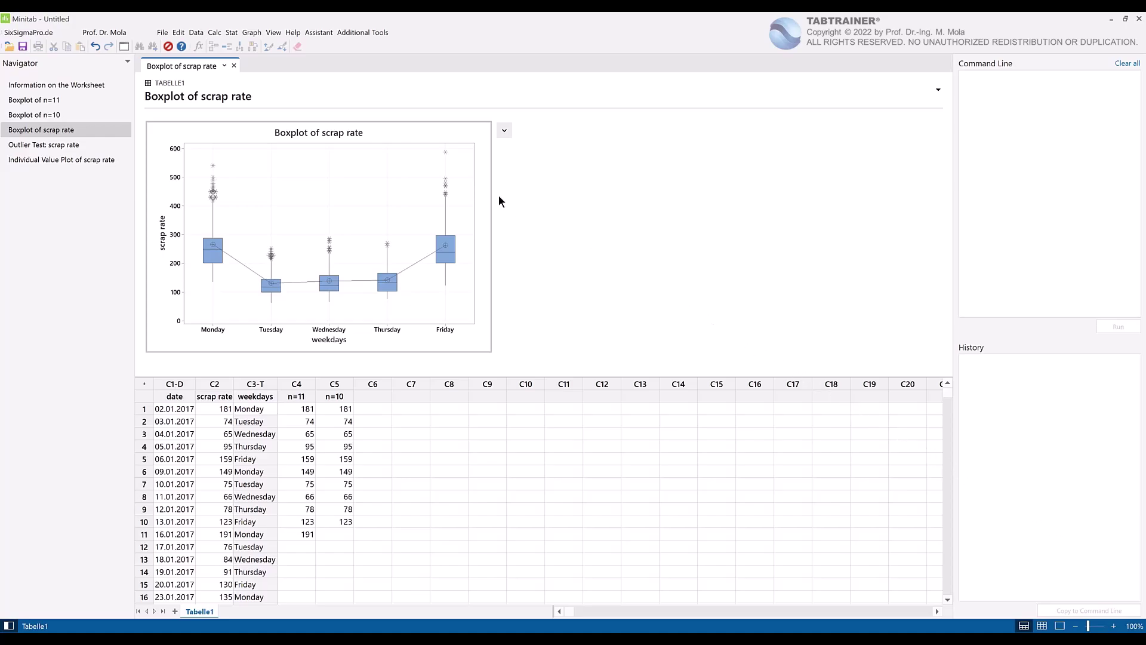
Display descriptive statistics for C2 scrap rate: N 750, mean 188.12, StDev 91.96
{"action": "left_click", "coordinate": [231, 37]}
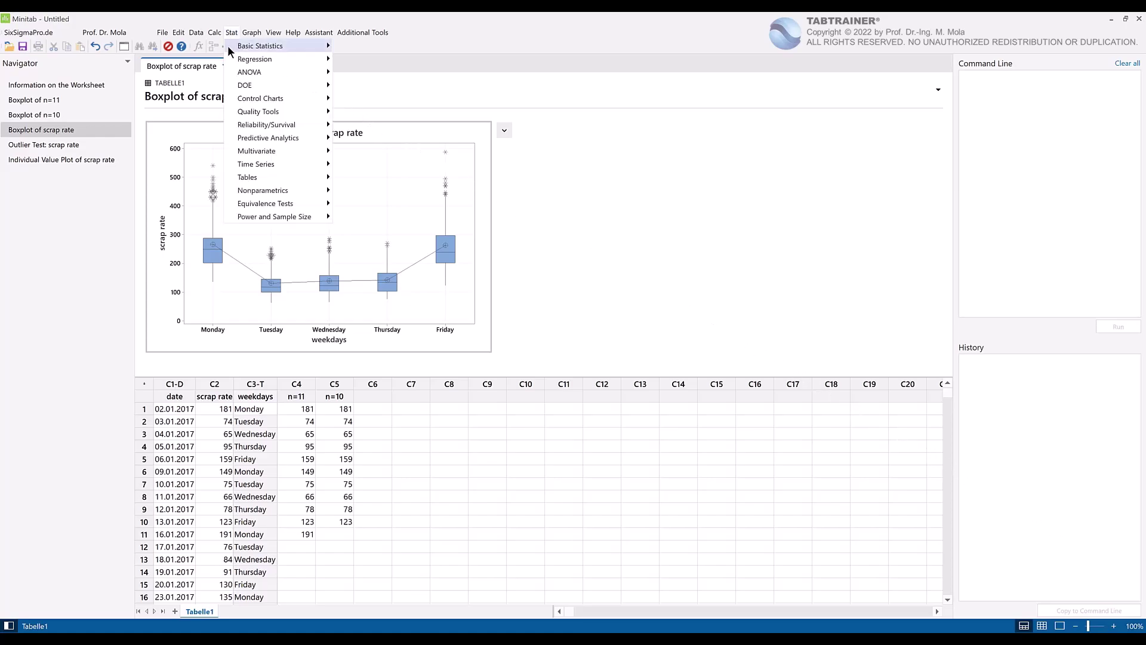
{"action": "mouse_move", "coordinate": [260, 50]}
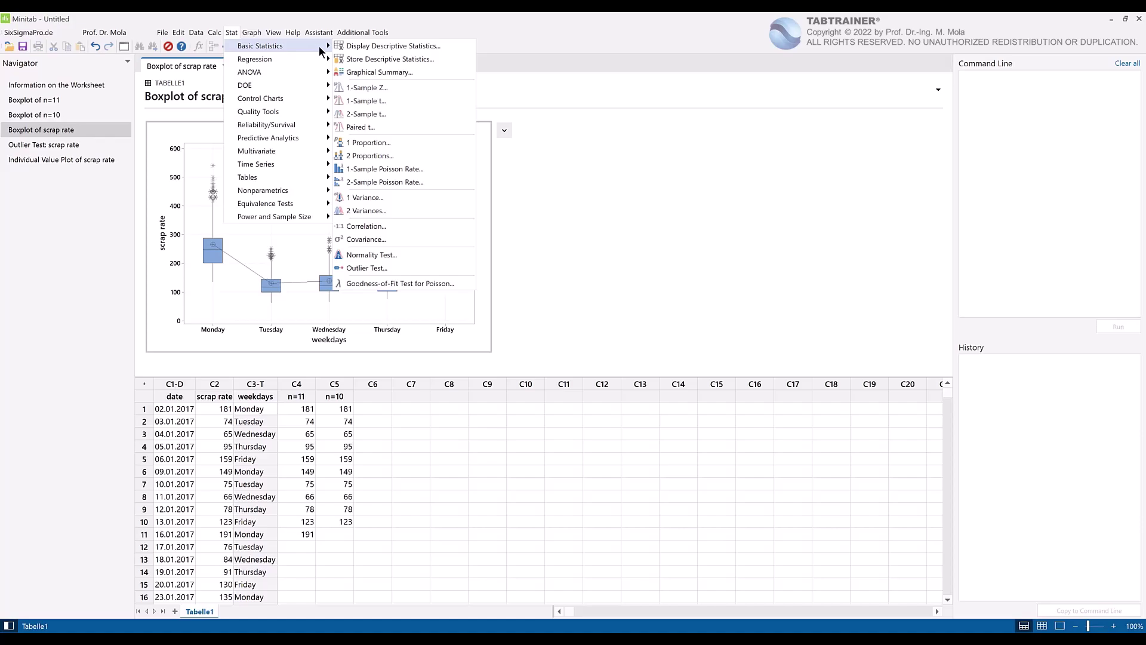
{"action": "left_click", "coordinate": [443, 46]}
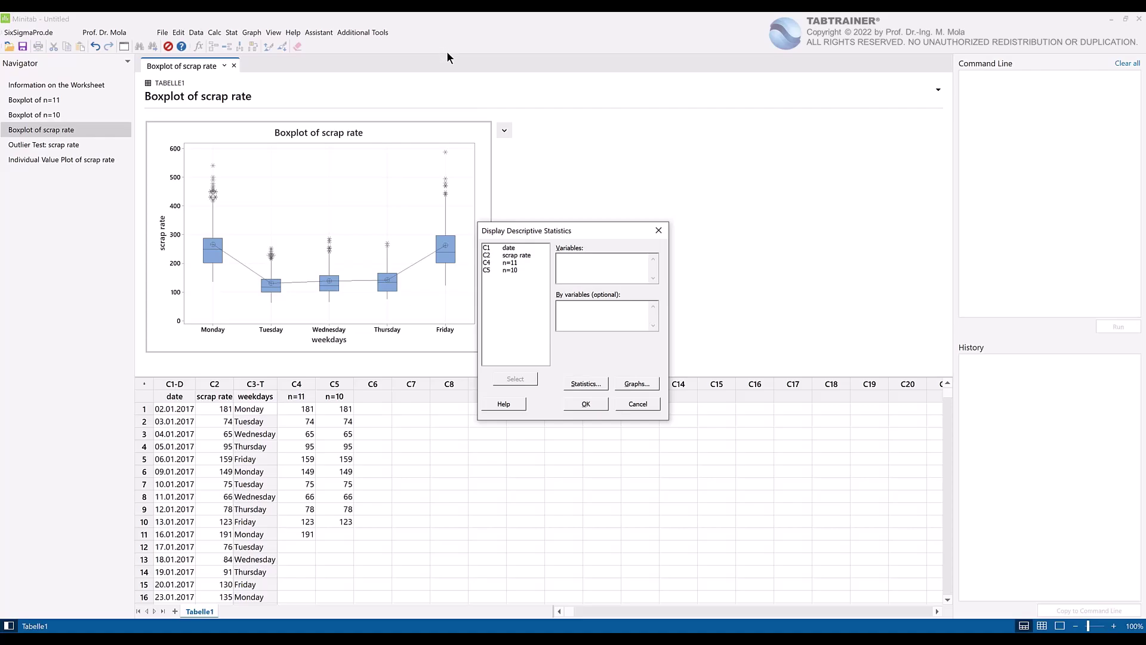
{"action": "key", "text": "F3"}
{"action": "double_click", "coordinate": [534, 253]}
{"action": "left_click", "coordinate": [580, 403]}
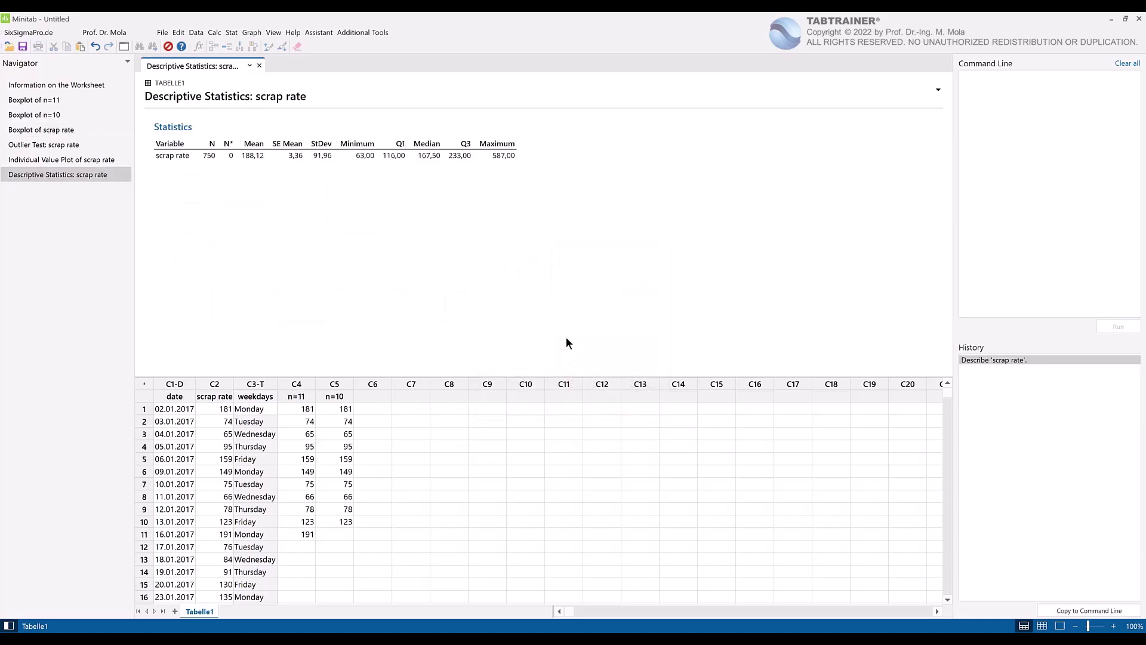
{"action": "left_click", "coordinate": [521, 163]}
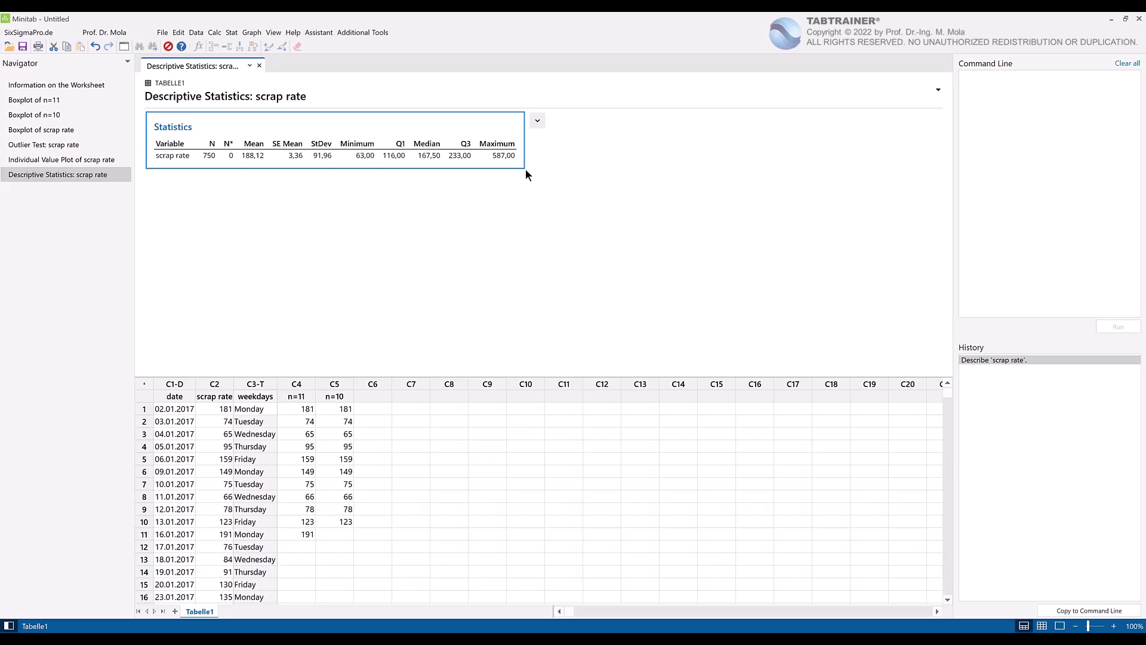
Create a One Y With Groups boxplot with scrap rate as the graph variable and weekdays as groups
{"action": "left_click", "coordinate": [252, 34]}
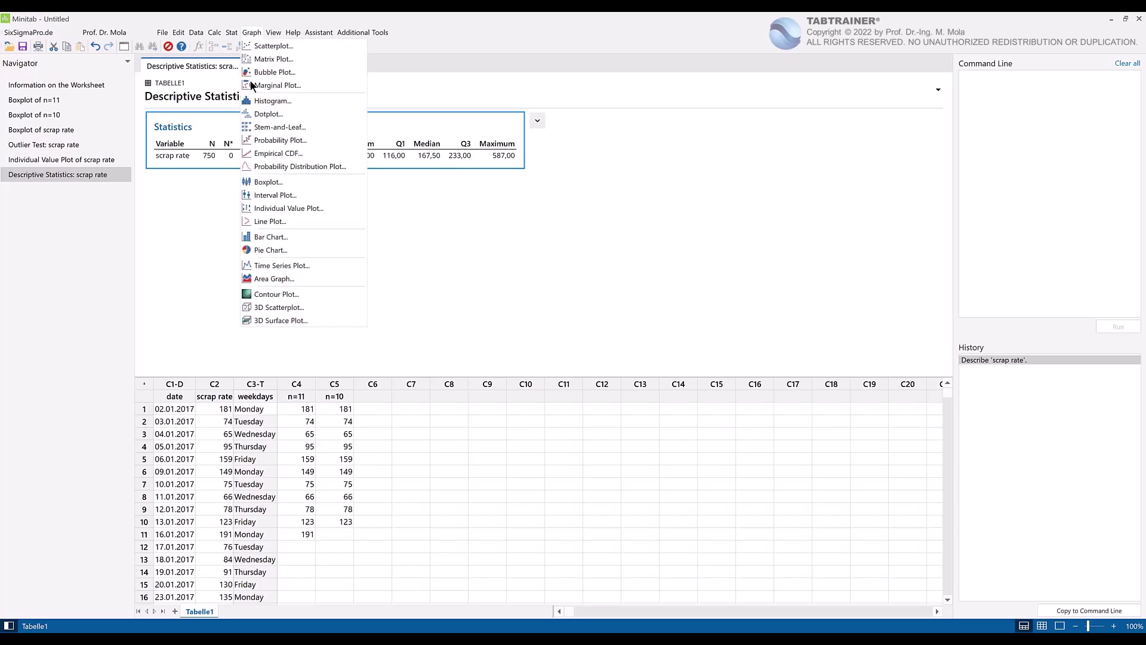
{"action": "left_click", "coordinate": [284, 181]}
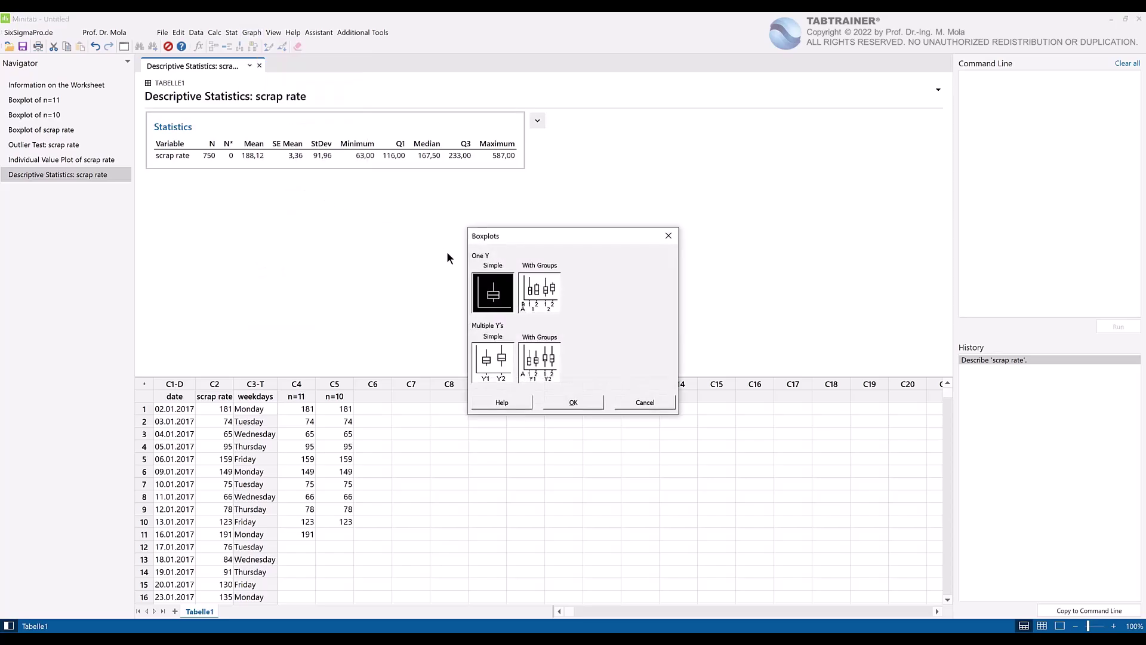
{"action": "left_click", "coordinate": [538, 298]}
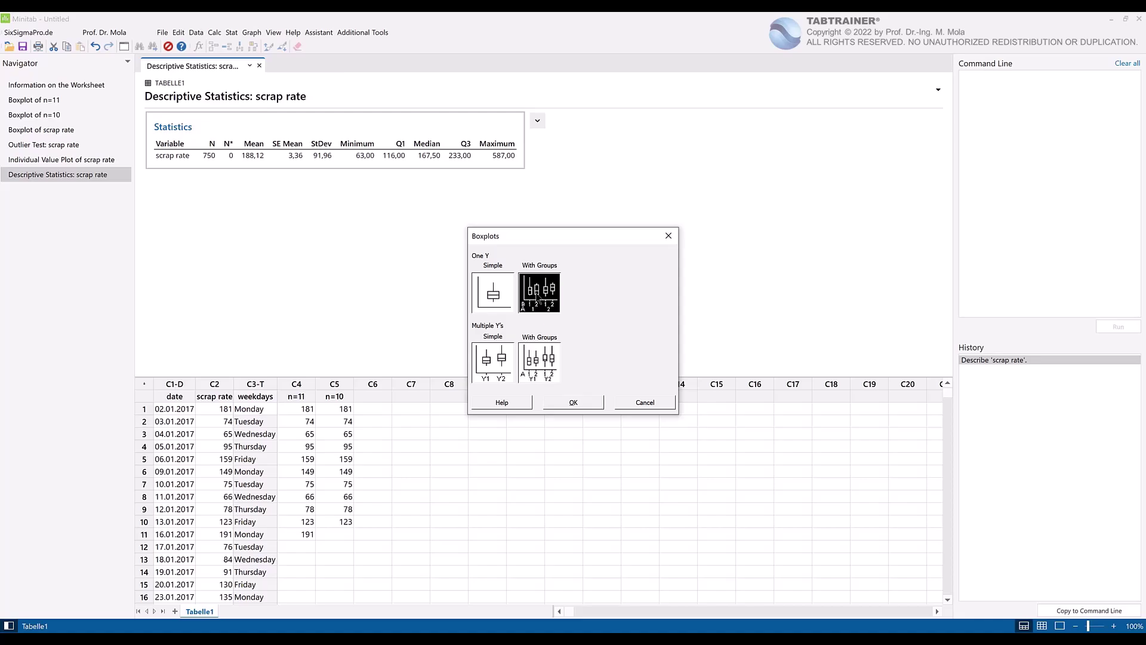
{"action": "left_click", "coordinate": [563, 402]}
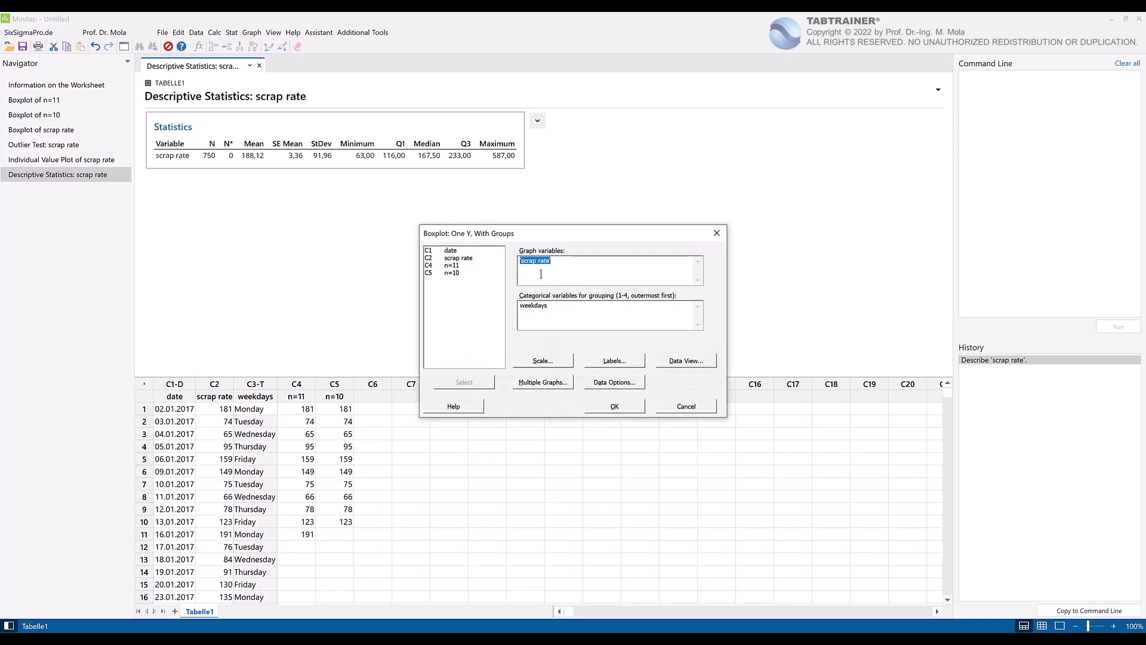
{"action": "key", "text": "F3"}
{"action": "double_click", "coordinate": [479, 258]}
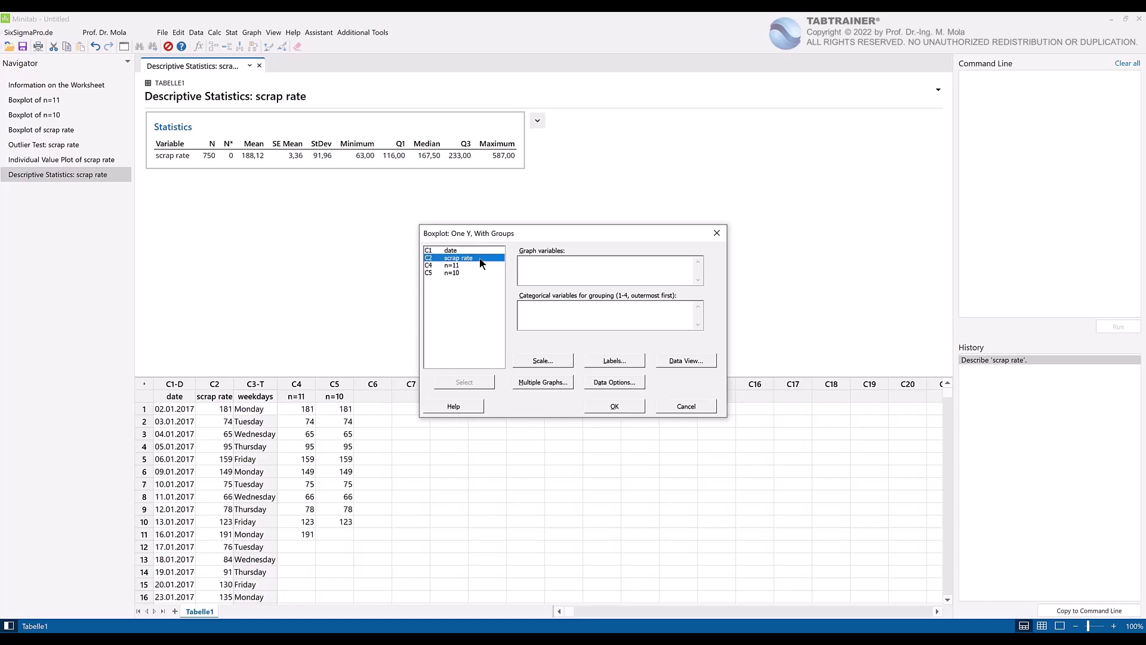
{"action": "key", "text": "Tab"}
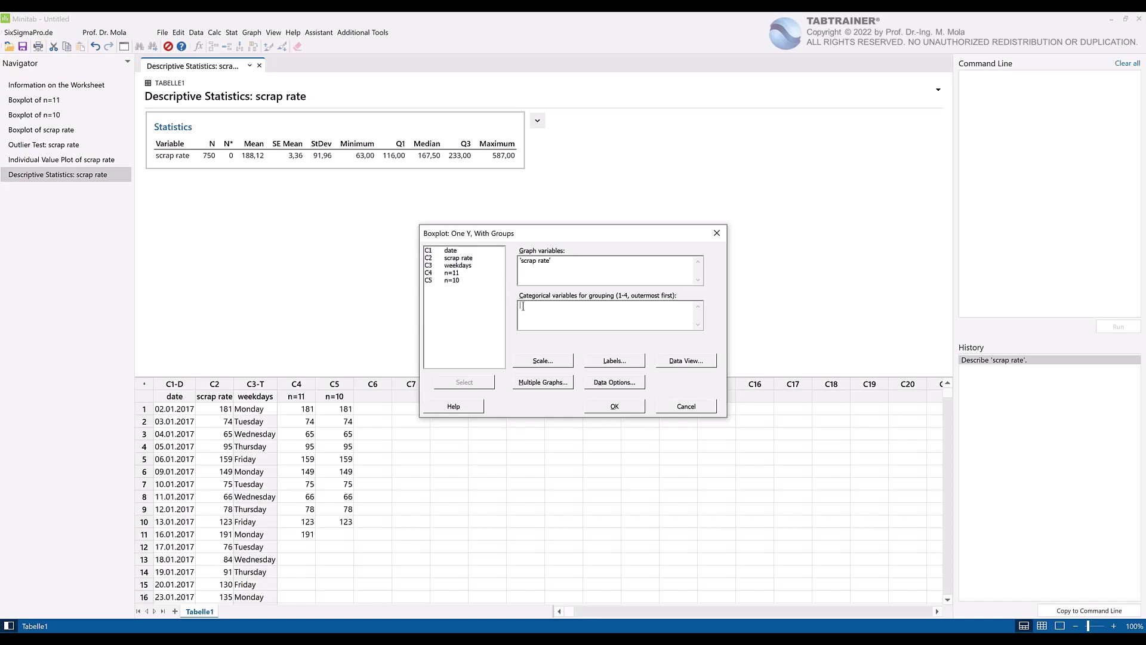
{"action": "double_click", "coordinate": [479, 265]}
{"action": "left_click", "coordinate": [599, 407]}
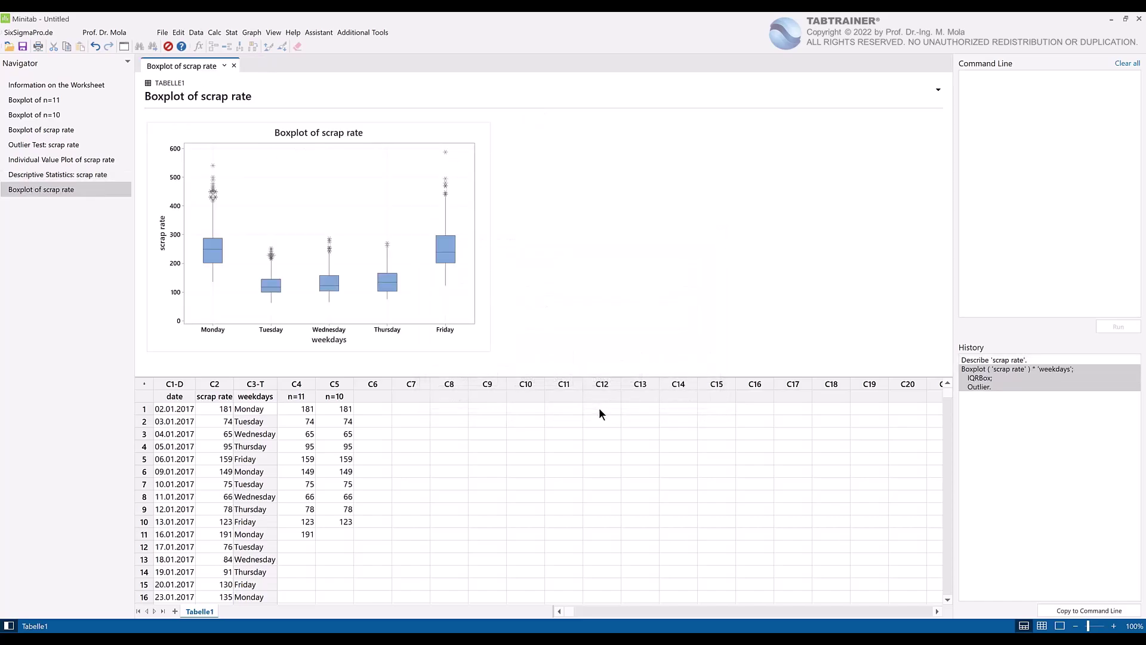
{"action": "left_click", "coordinate": [492, 349]}
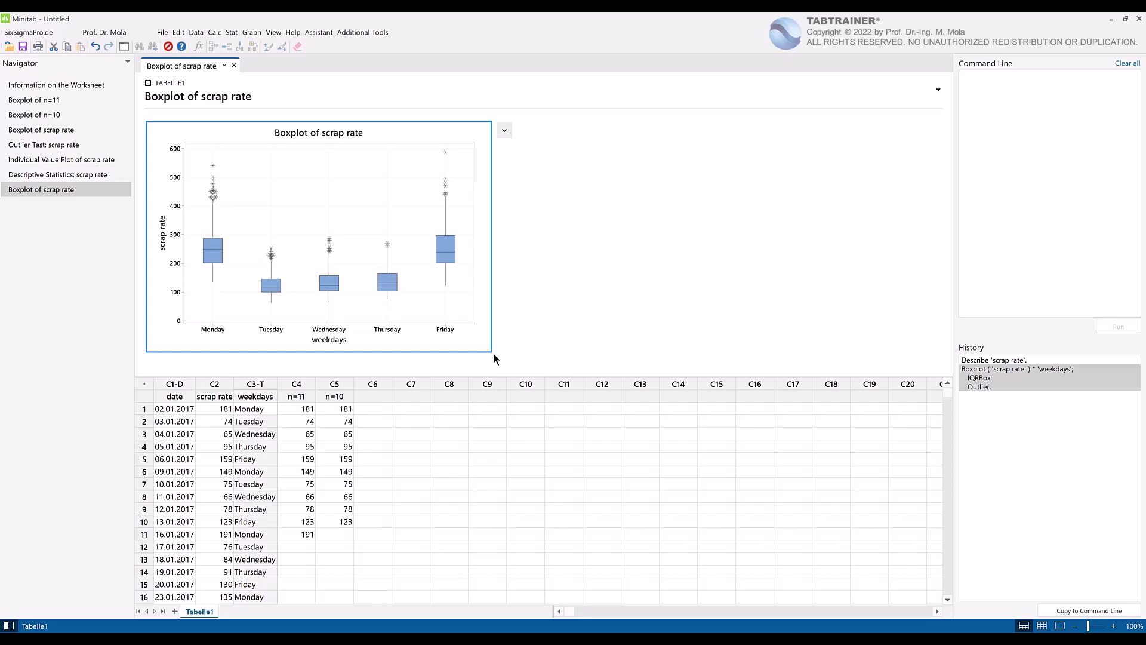
Run Grubbs' outlier test on scrap rate by weekdays, flagging Friday's 587 at row 383
{"action": "left_click", "coordinate": [231, 32]}
{"action": "mouse_move", "coordinate": [256, 51]}
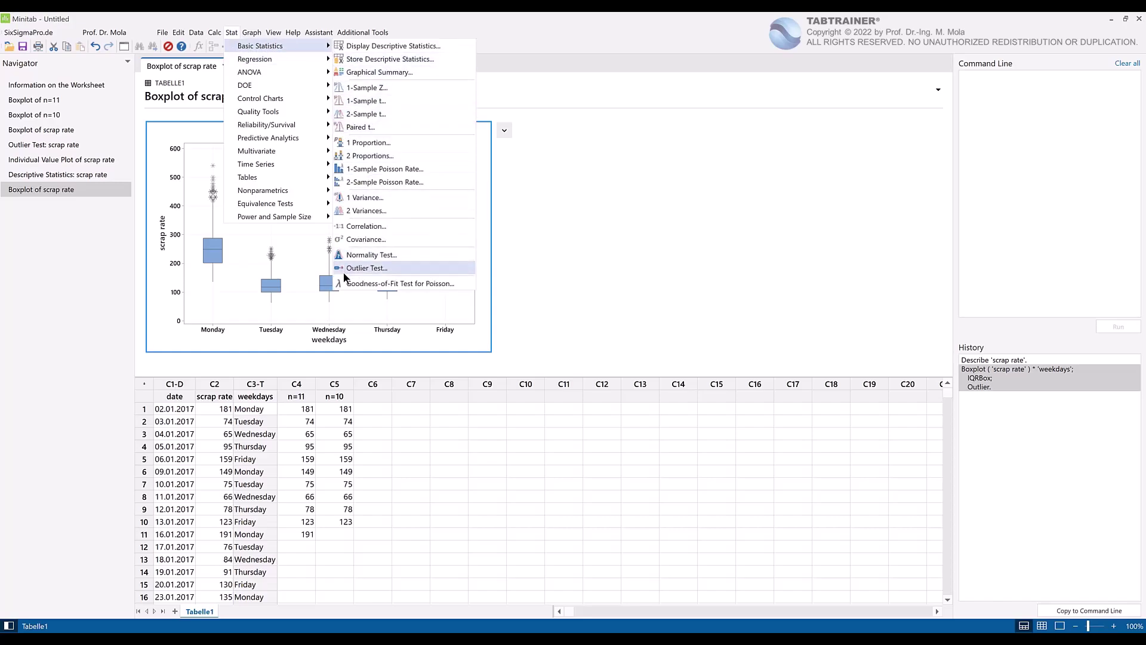
{"action": "left_click", "coordinate": [391, 271]}
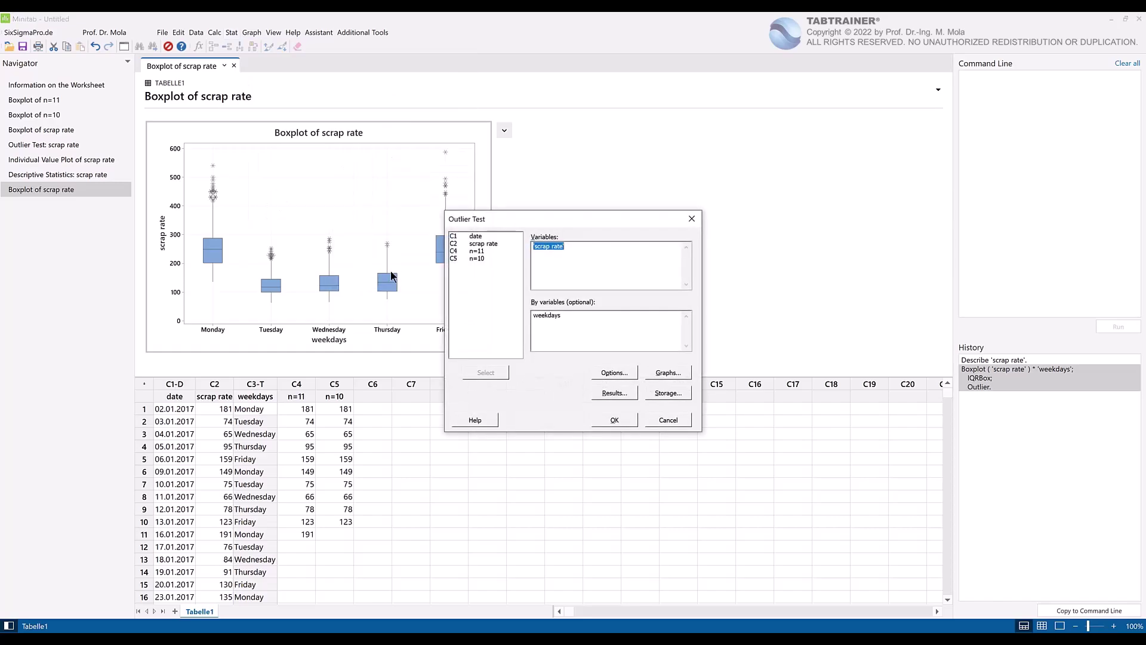
{"action": "key", "text": "F3"}
{"action": "double_click", "coordinate": [499, 242]}
{"action": "left_click", "coordinate": [542, 326]}
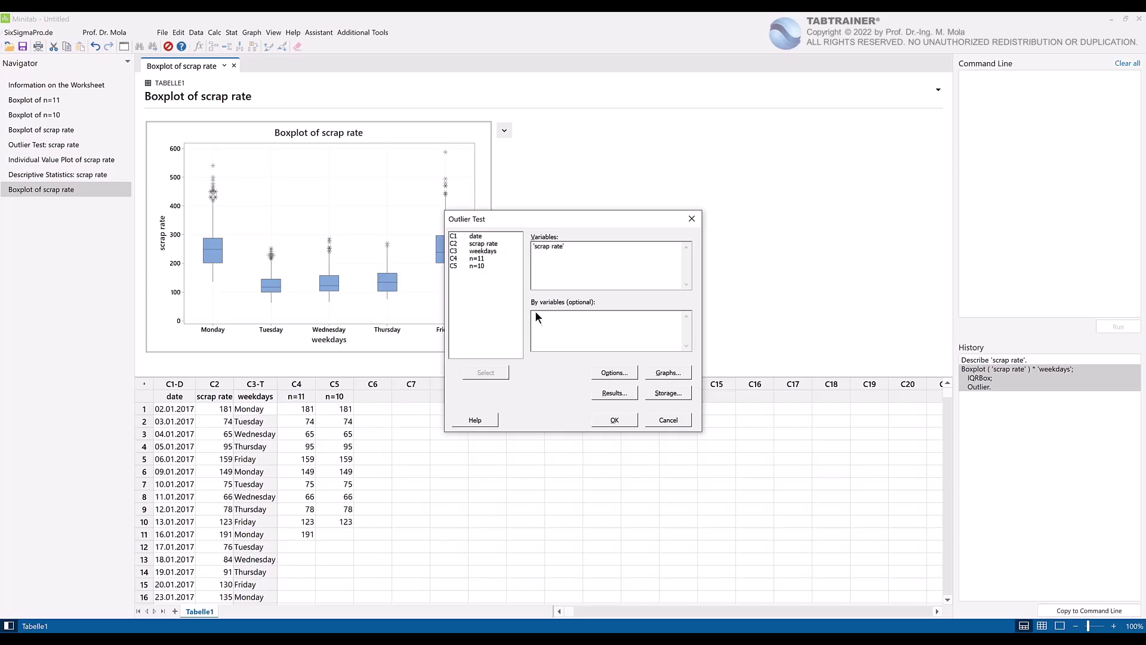
{"action": "double_click", "coordinate": [502, 247]}
{"action": "left_click", "coordinate": [602, 418]}
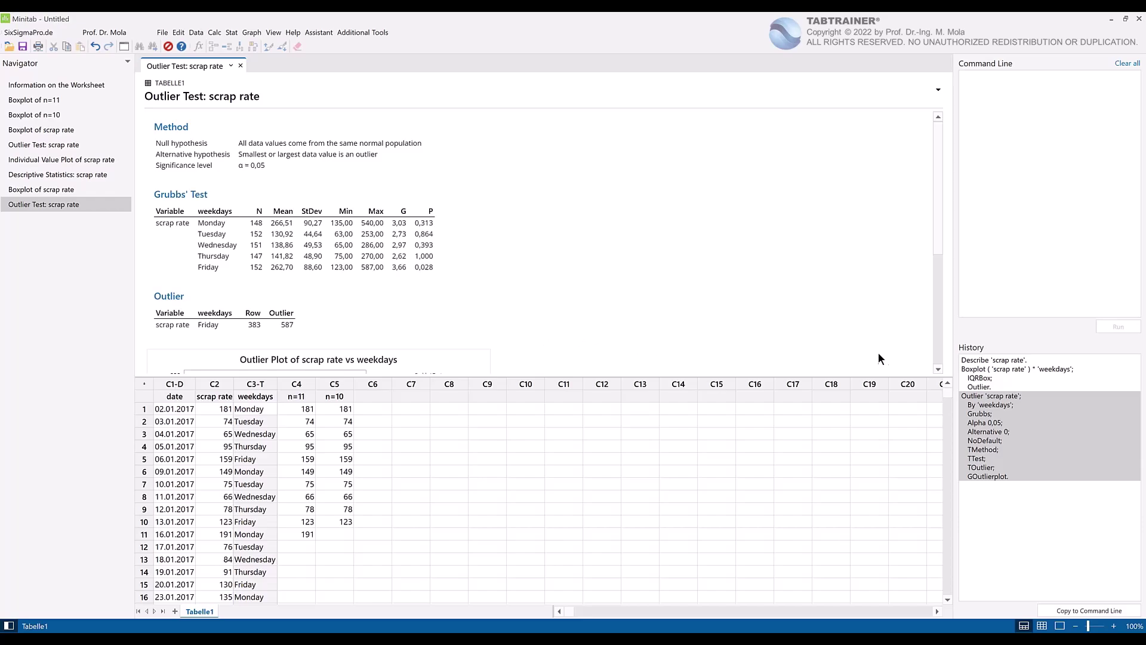
Copy the Describe, Boxplot and Outlier commands from History into the Command Line
{"action": "left_click_drag", "start_coordinate": [986, 358], "coordinate": [991, 475]}
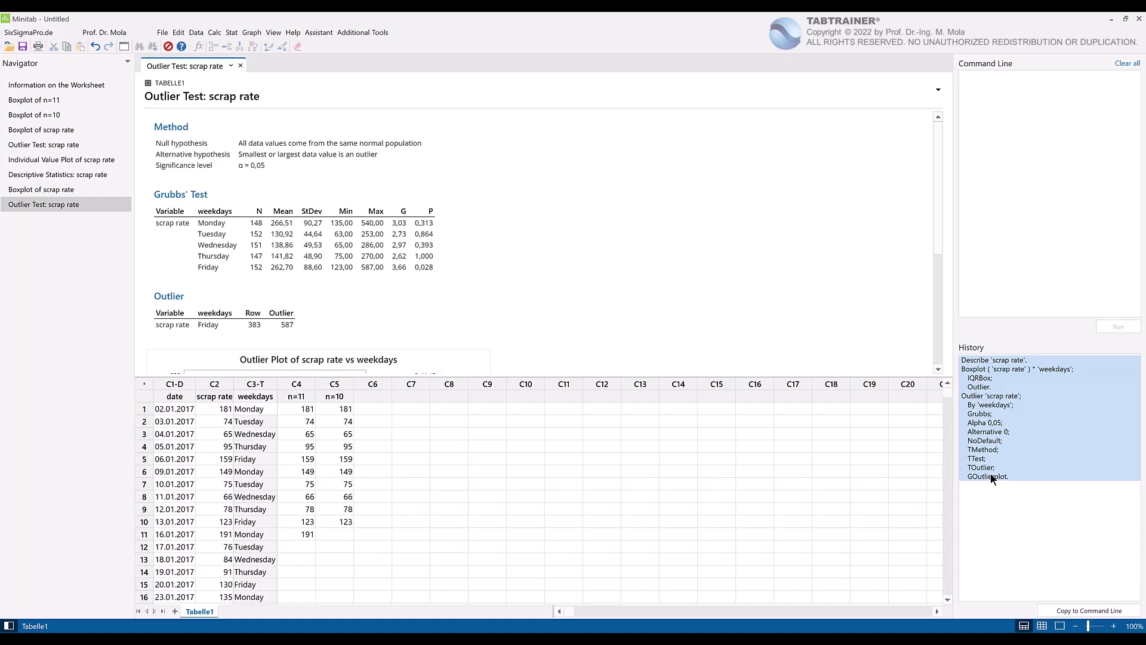
{"action": "right_click", "coordinate": [993, 477]}
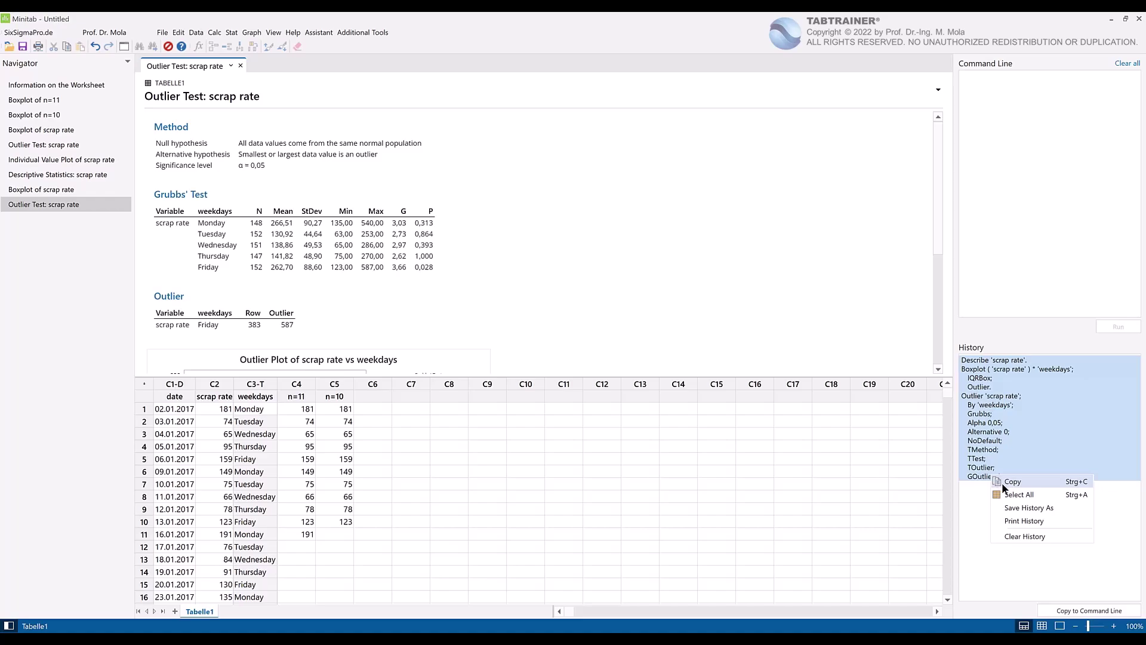
{"action": "left_click", "coordinate": [1002, 482]}
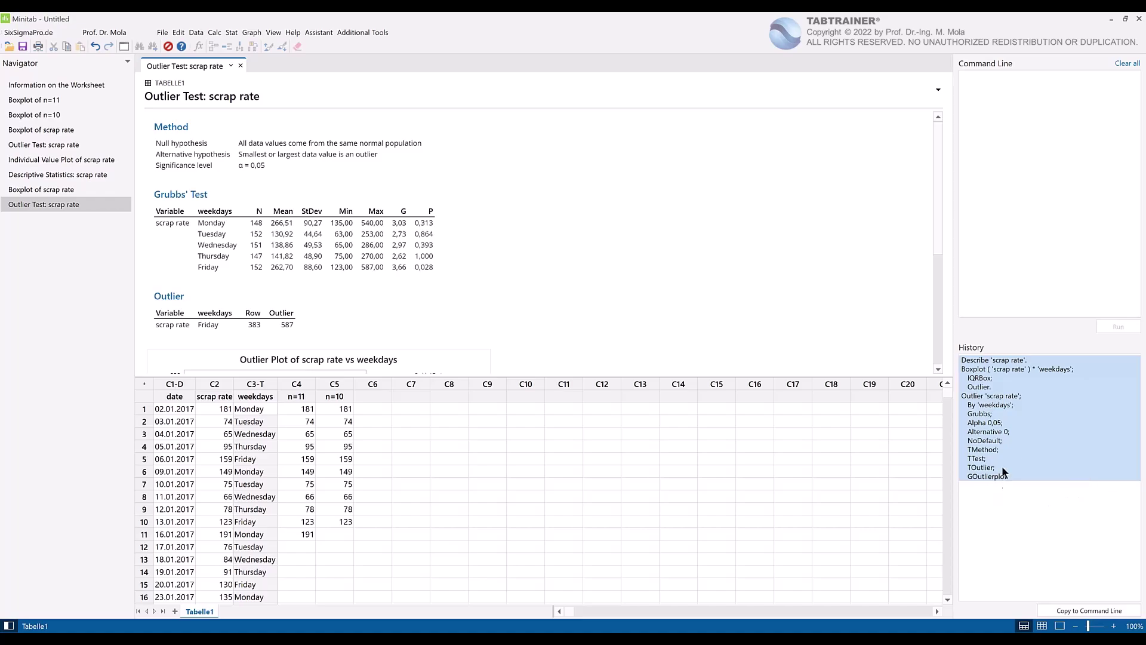
{"action": "right_click", "coordinate": [985, 218]}
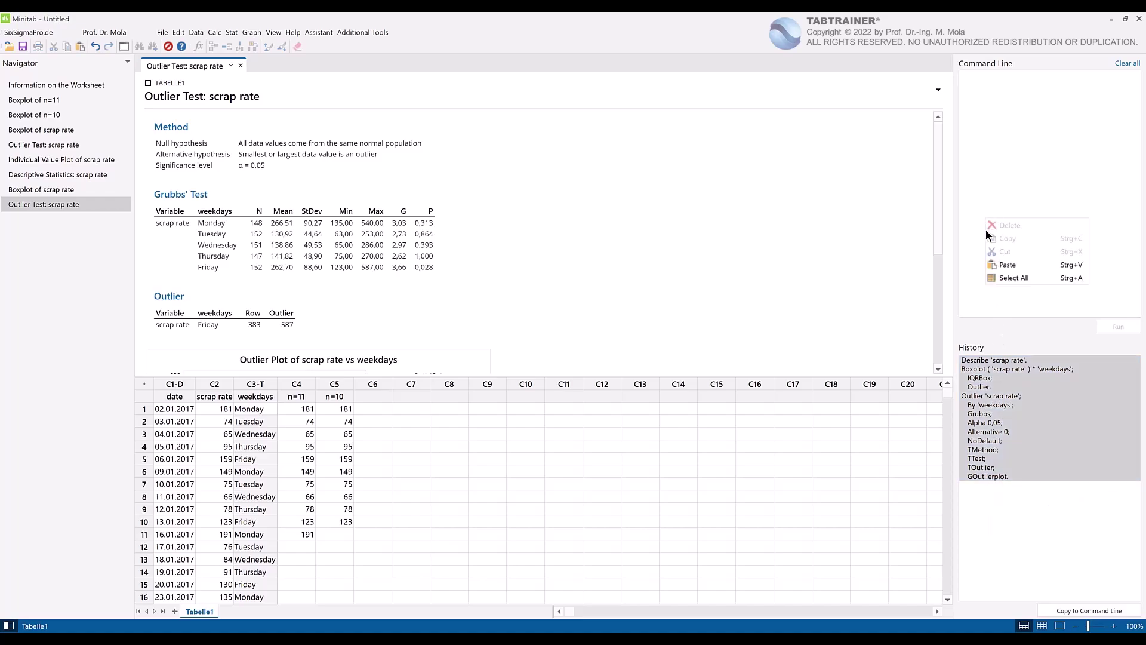
{"action": "left_click", "coordinate": [1018, 267]}
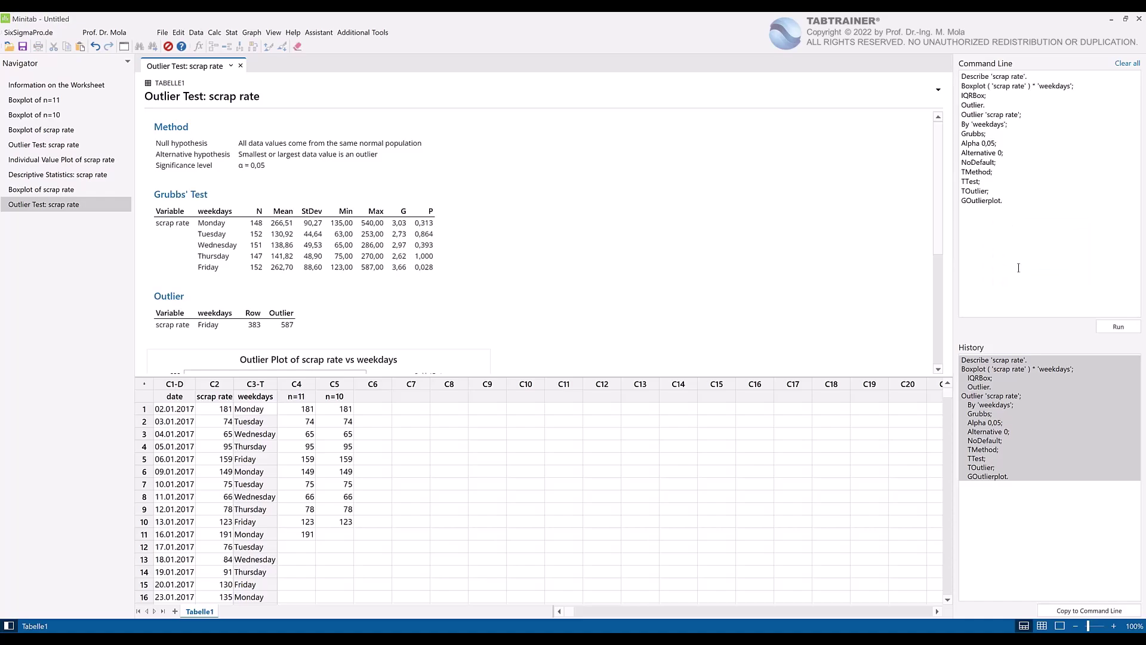
Clear the History pane again
{"action": "left_click", "coordinate": [1017, 389]}
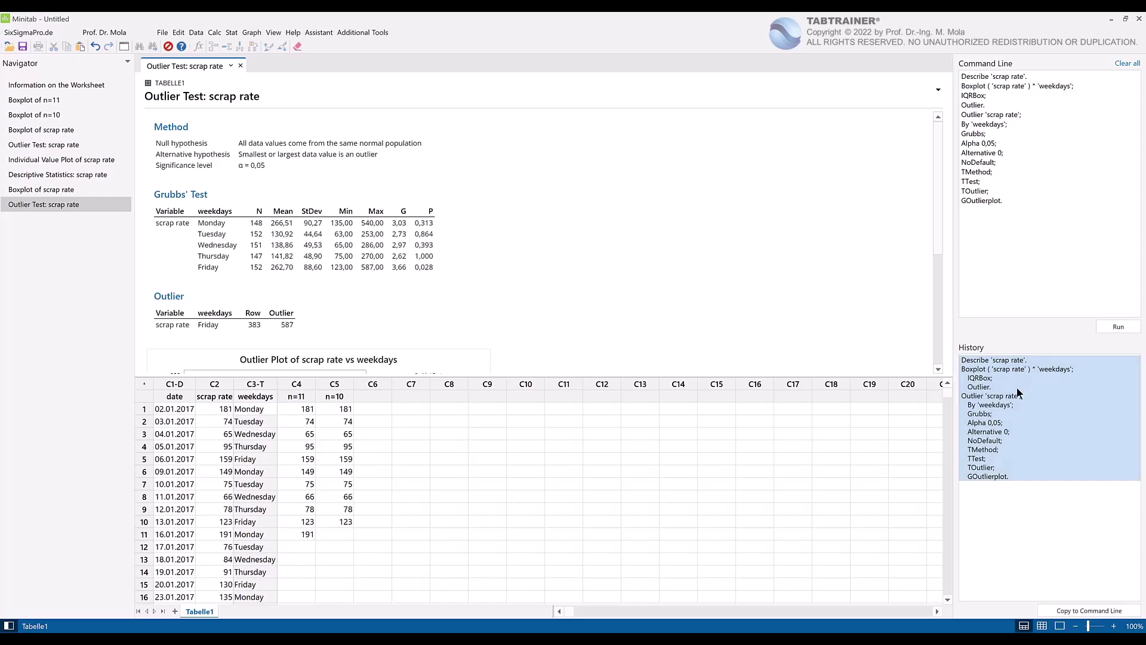
{"action": "right_click", "coordinate": [1017, 386]}
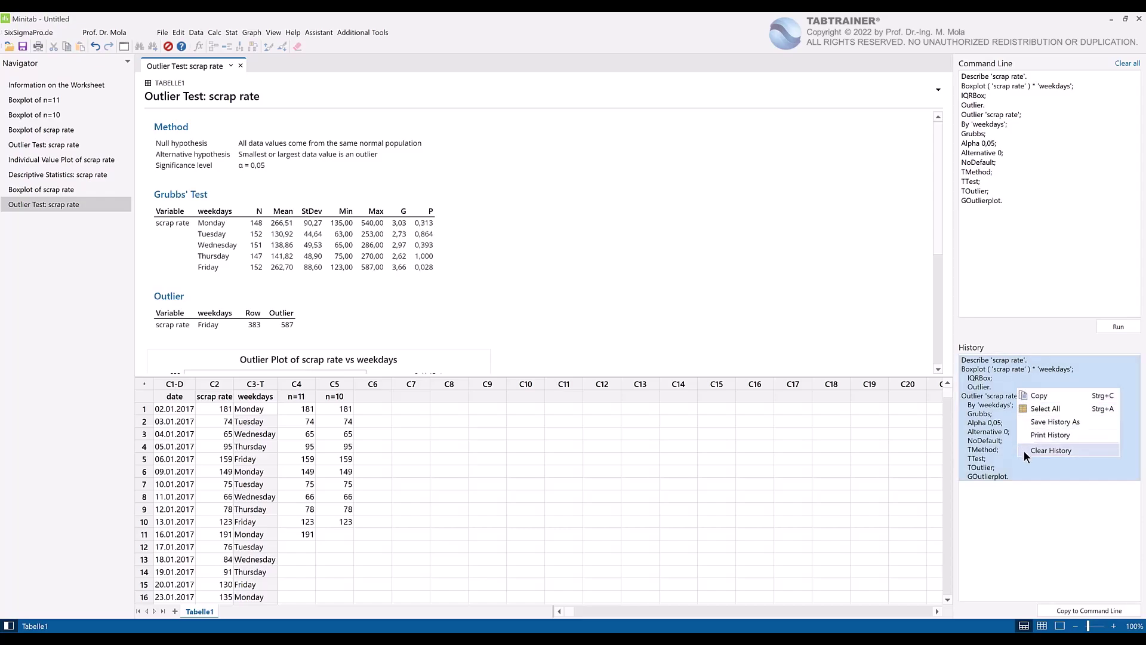
{"action": "left_click", "coordinate": [1074, 451]}
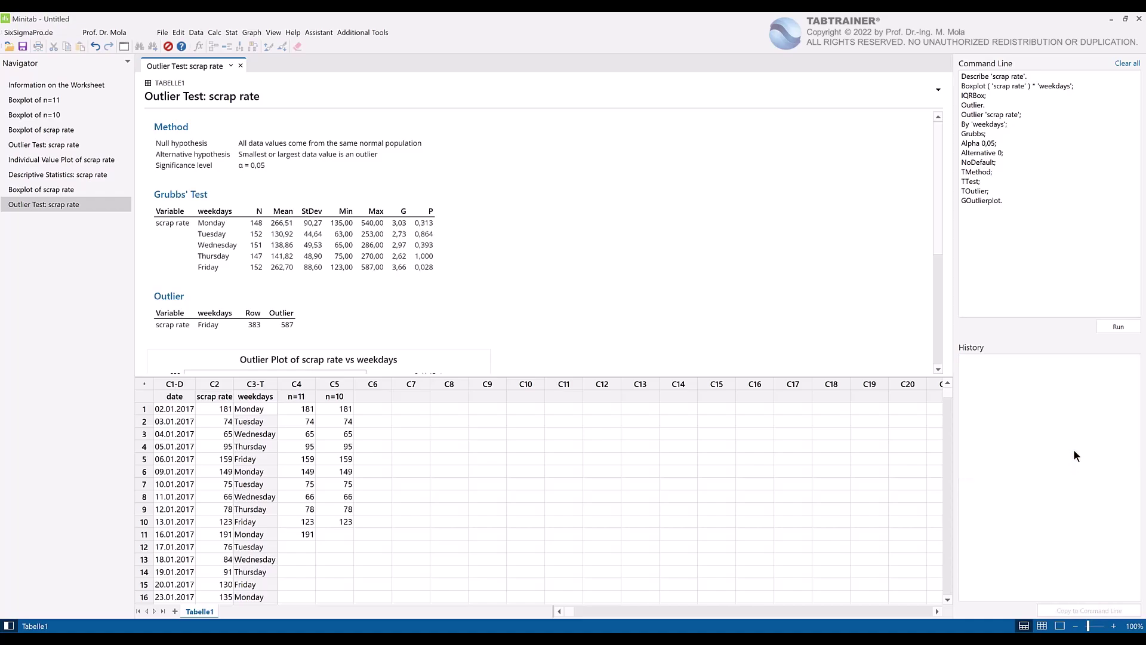
Run the pasted Describe, Boxplot and Outlier commands from the Command Line
{"action": "left_click", "coordinate": [1106, 327]}
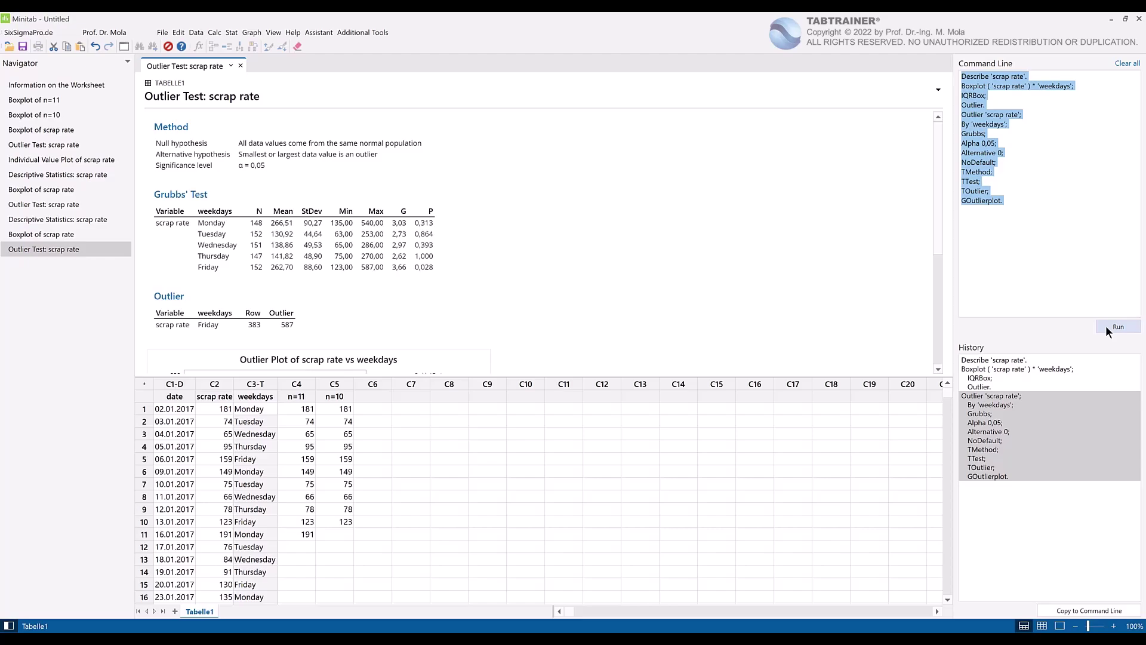
Save all History lines as the Exec (*.mtb) macro 'daily quality report scrap rate'
{"action": "left_click_drag", "start_coordinate": [1099, 356], "coordinate": [1102, 471]}
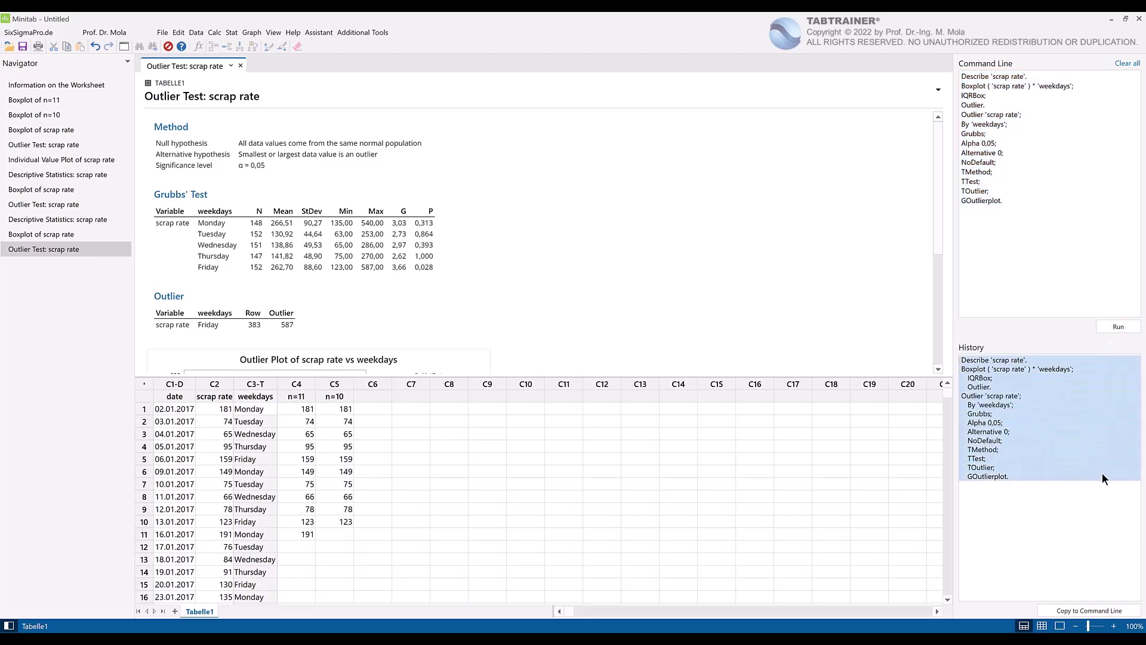
{"action": "right_click", "coordinate": [1102, 474]}
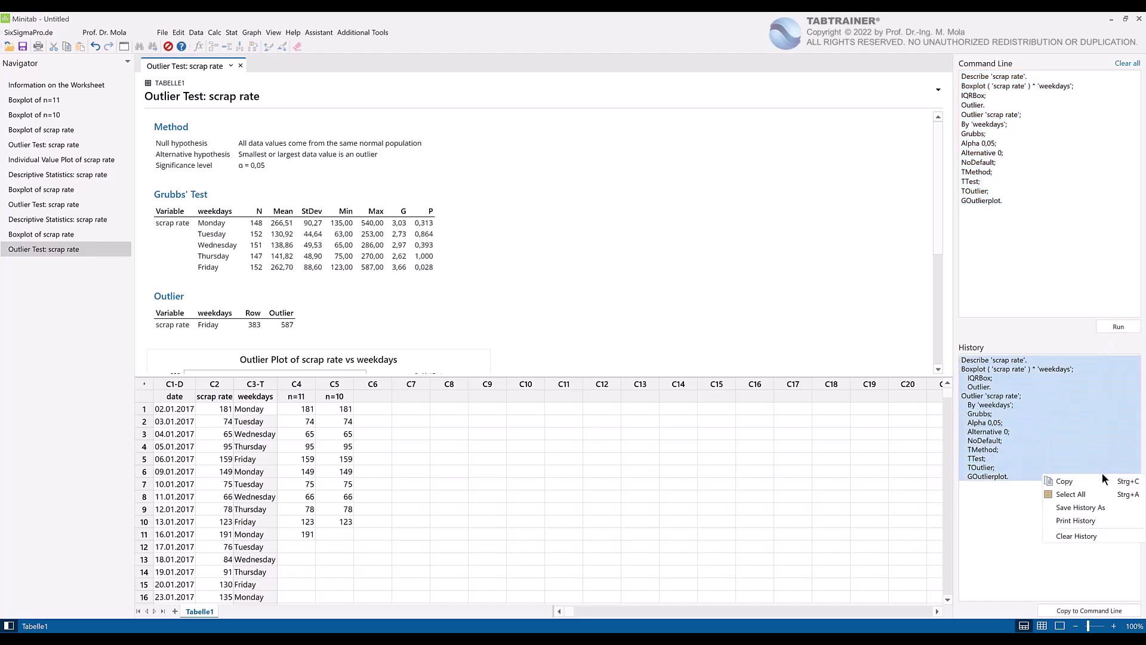
{"action": "left_click", "coordinate": [1108, 509]}
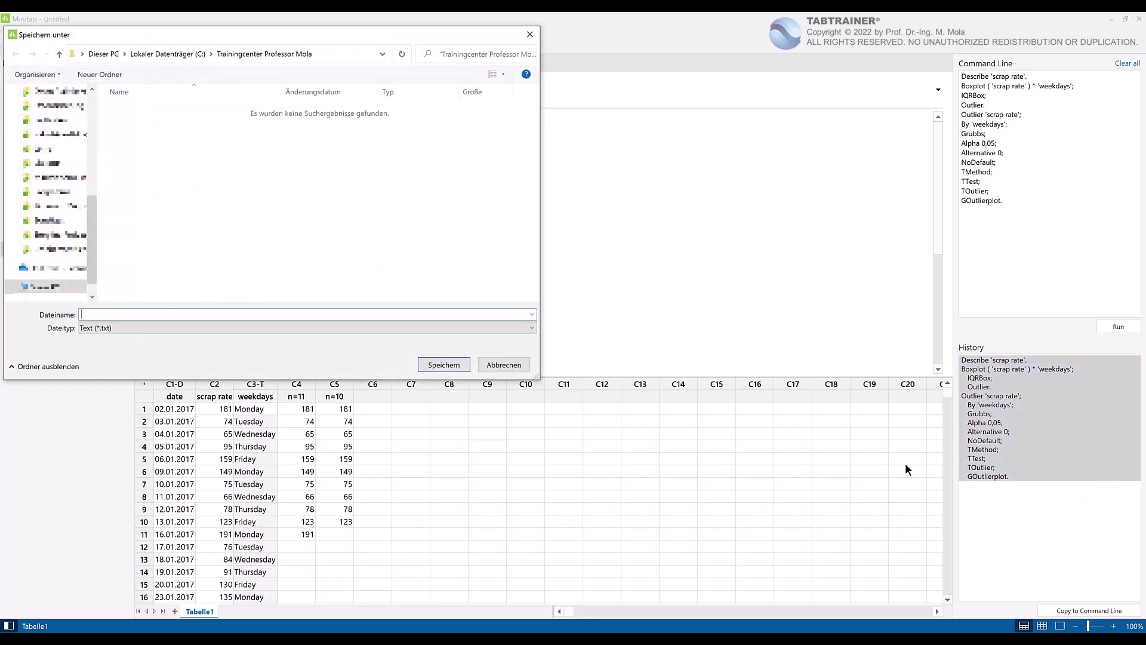
{"action": "left_click", "coordinate": [246, 314]}
{"action": "type", "text": "daily quality report scrap rate"}
{"action": "left_click", "coordinate": [245, 326]}
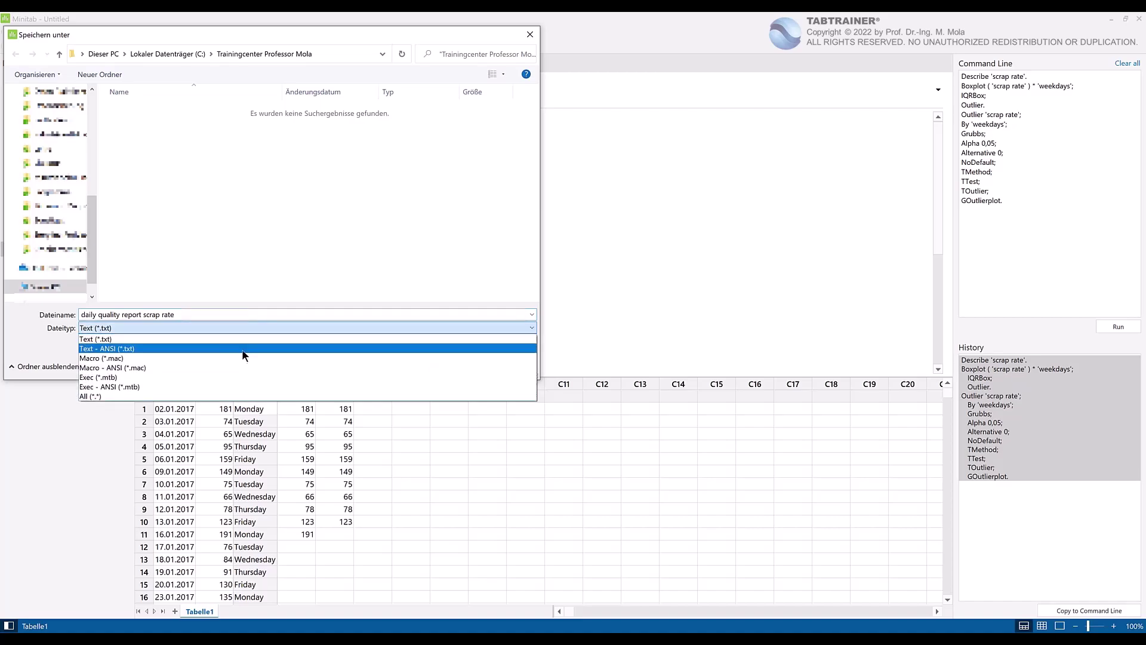
{"action": "left_click", "coordinate": [241, 376]}
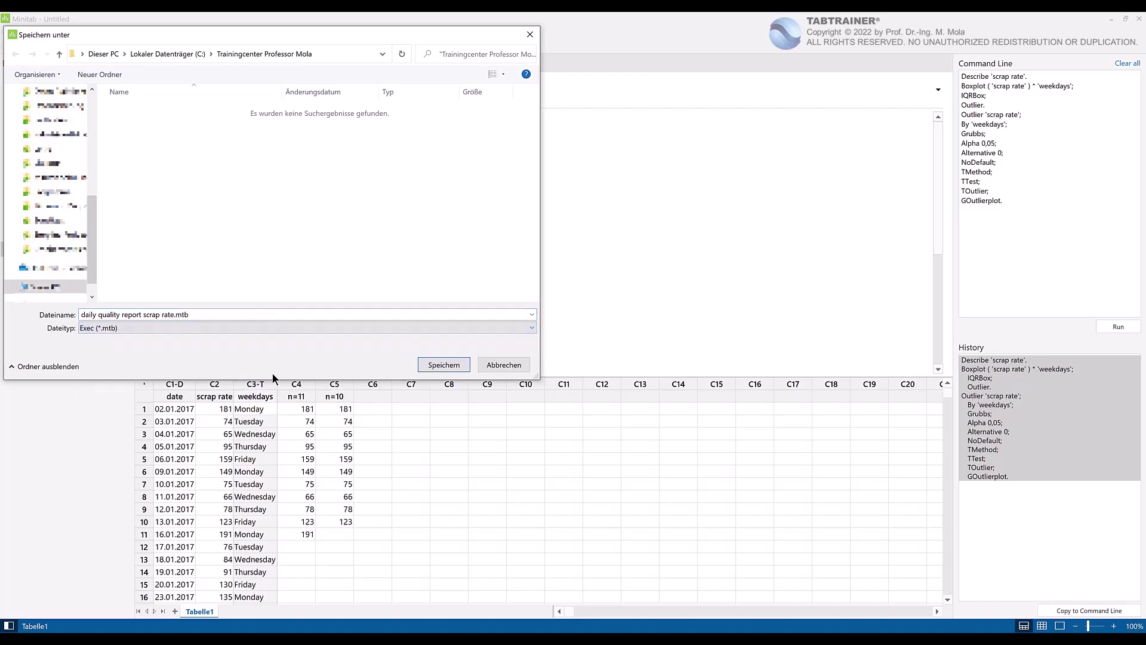
{"action": "left_click", "coordinate": [434, 369]}
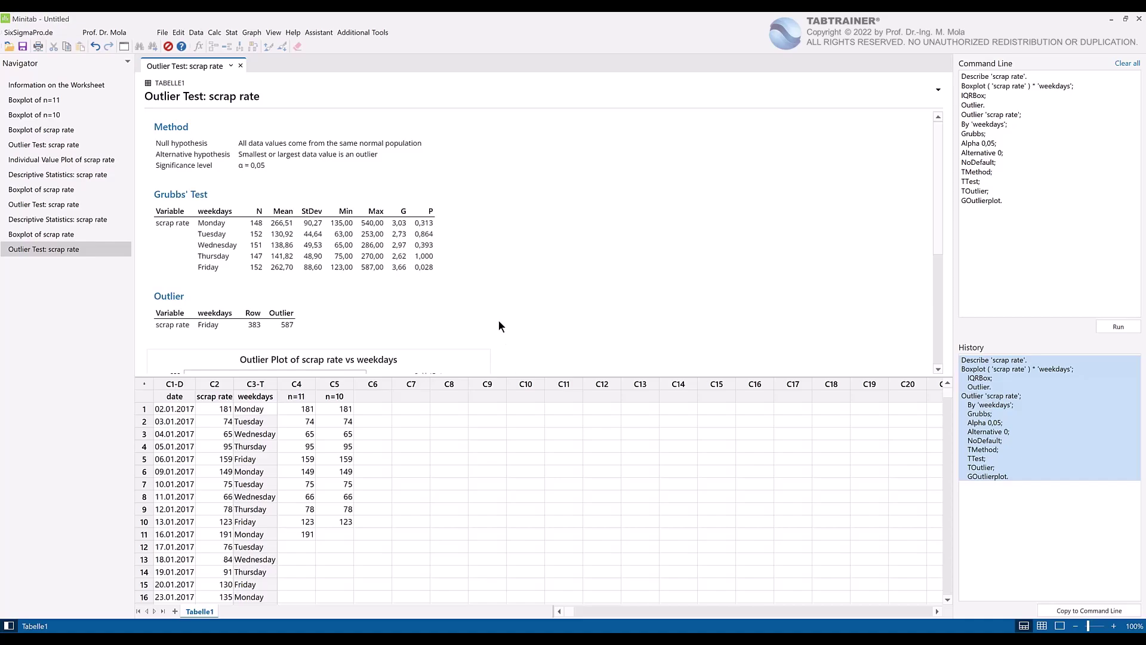
In Customize, drag a New Menu onto the toolbar
{"action": "right_click", "coordinate": [430, 49]}
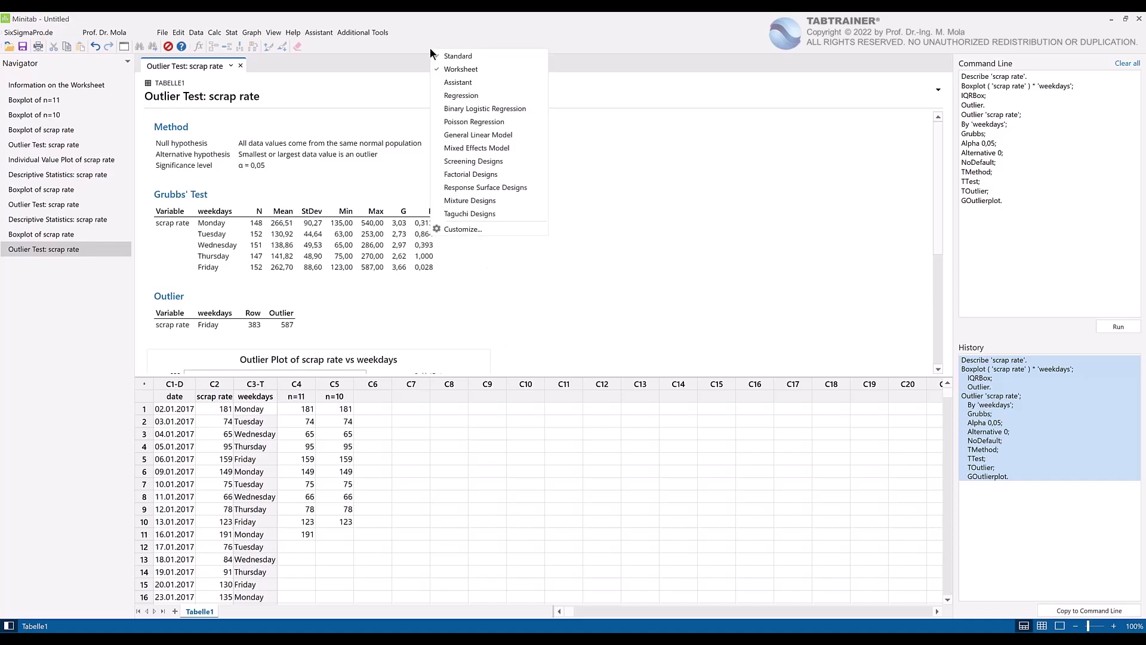
{"action": "left_click", "coordinate": [485, 231]}
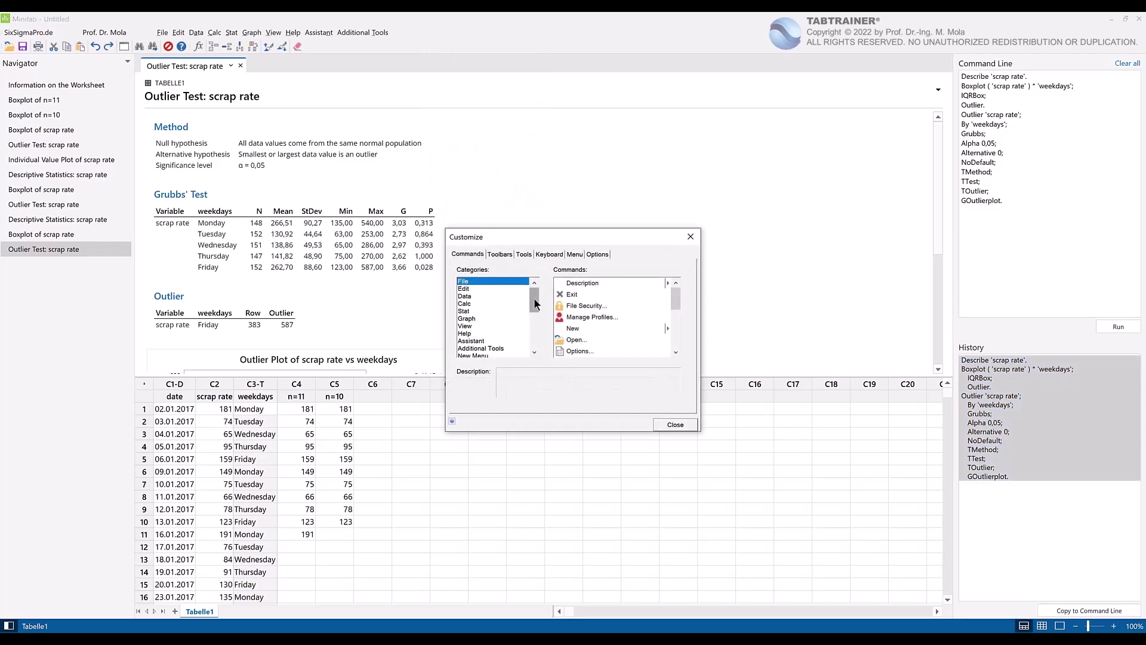
{"action": "left_click_drag", "start_coordinate": [535, 303], "coordinate": [535, 312]}
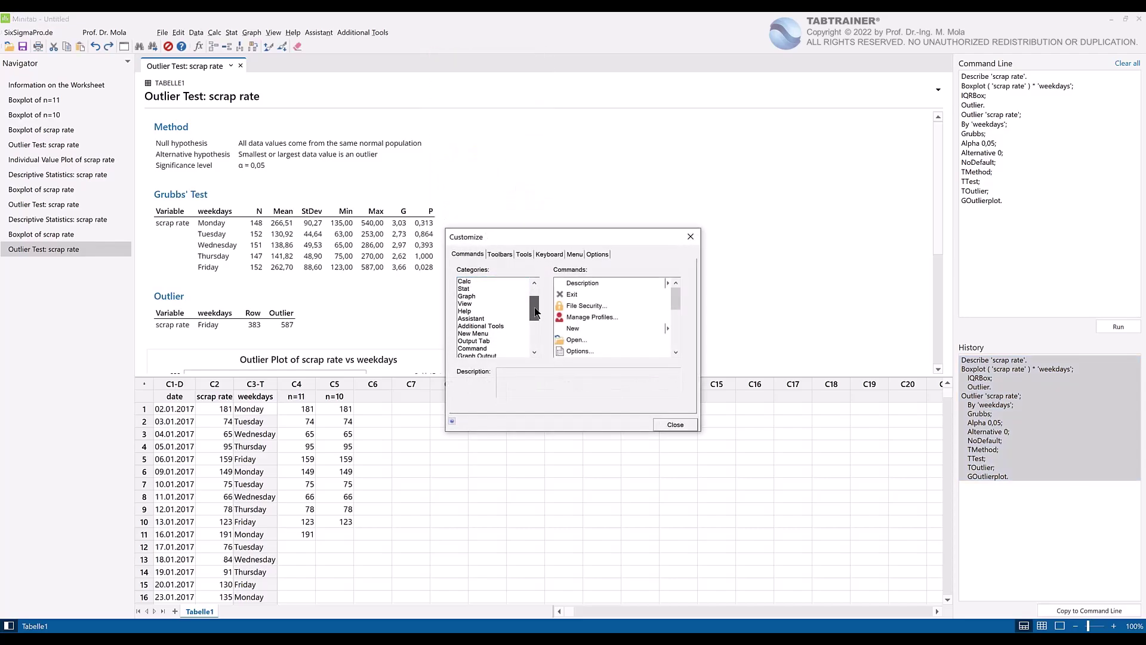
{"action": "left_click", "coordinate": [499, 333]}
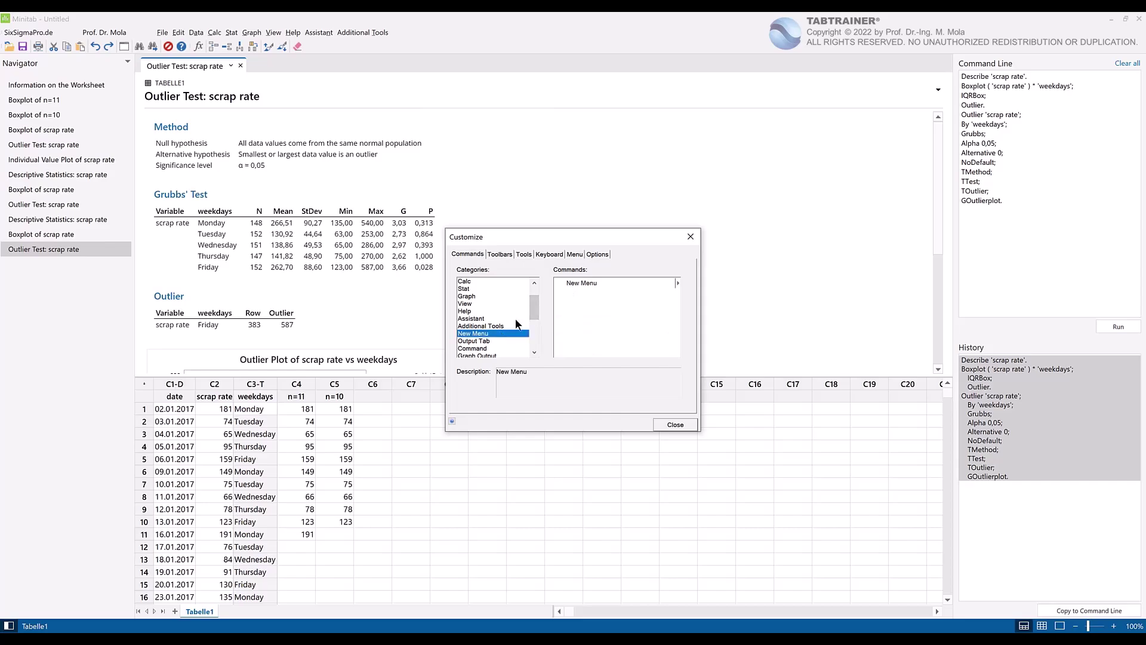
{"action": "mouse_move", "coordinate": [579, 280]}
{"action": "left_mouse_down"}
{"action": "mouse_move", "coordinate": [486, 178]}
{"action": "mouse_move", "coordinate": [304, 49]}
{"action": "left_mouse_up"}
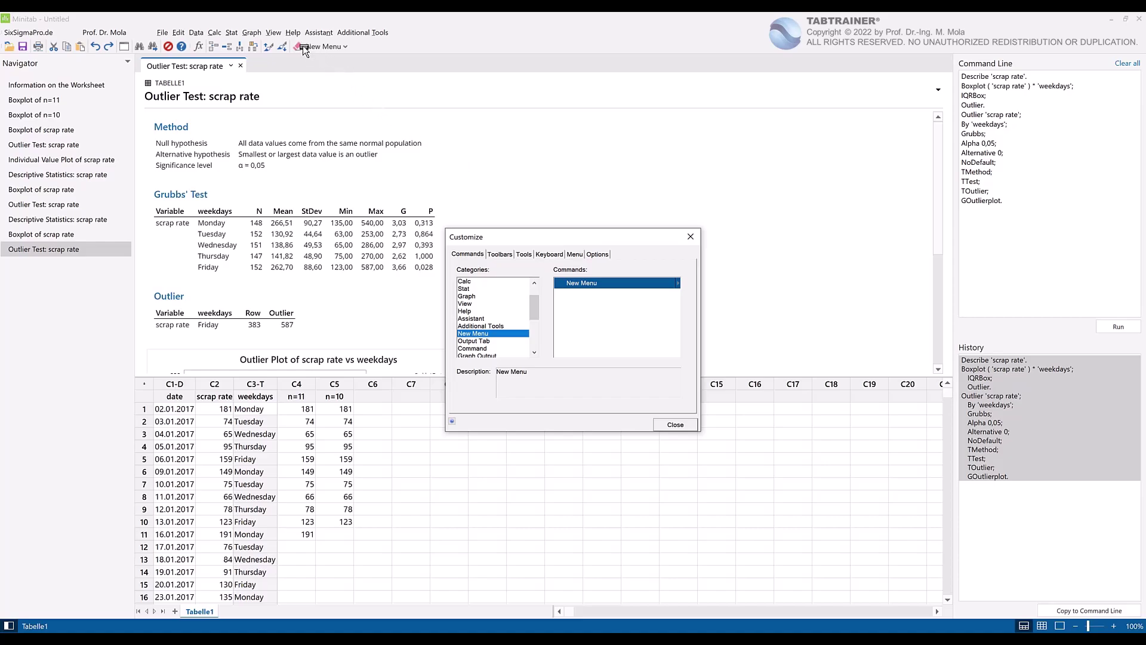
Name the new menu 'DAILY QUALITY ANALYSIS'
{"action": "right_click", "coordinate": [336, 50]}
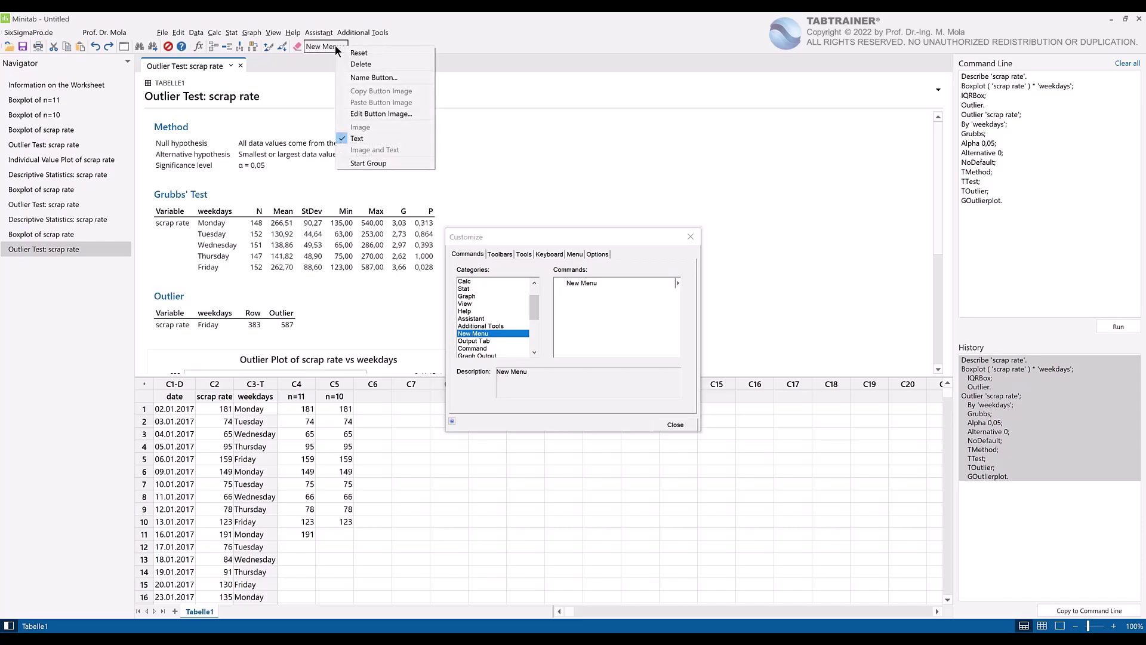
{"action": "left_click", "coordinate": [398, 77]}
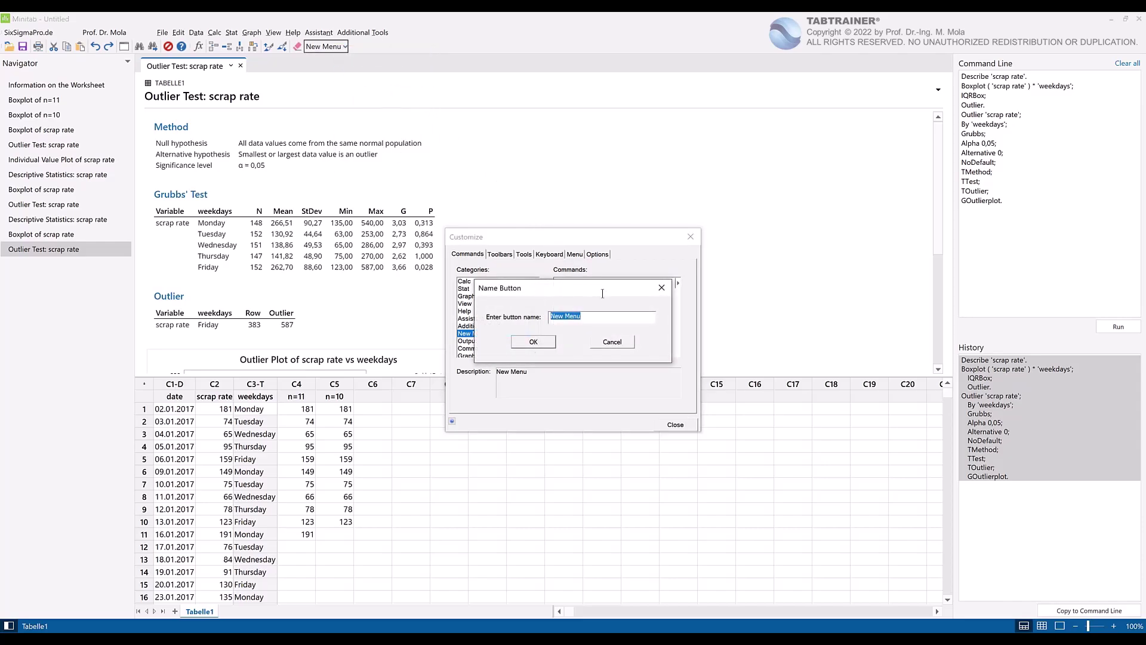
{"action": "type", "text": "DAILY QUALITY ANALYSIS"}
{"action": "left_click", "coordinate": [534, 342]}
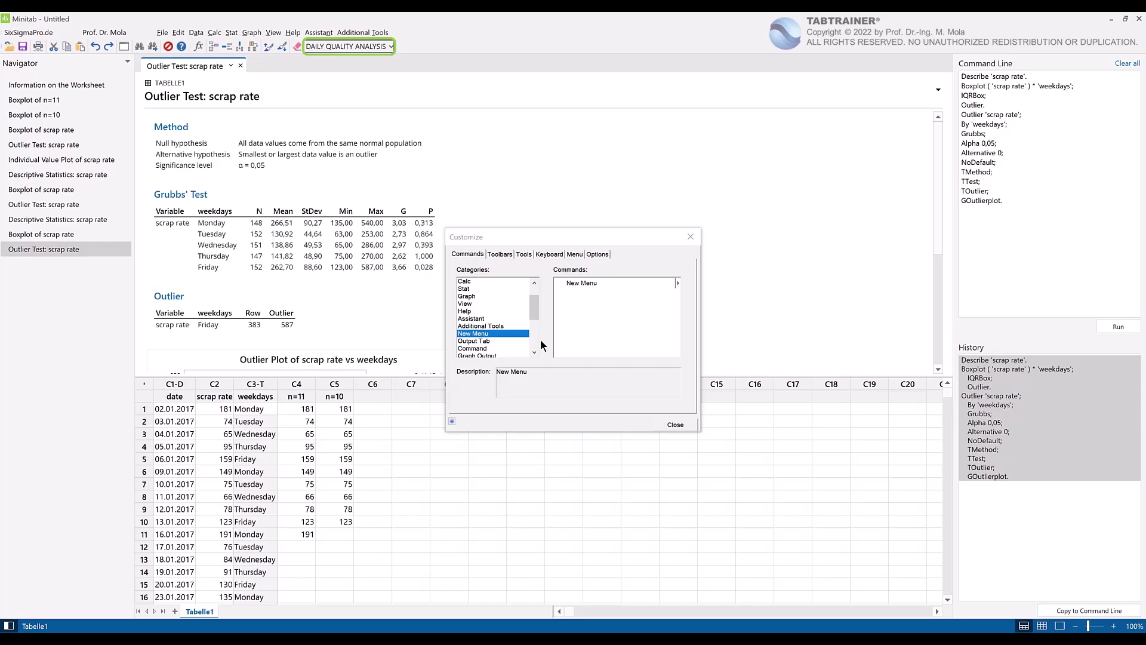
Add a Tools entry named 'daily quality report scrap rate' and paste that name as its Command
{"action": "left_click", "coordinate": [523, 255]}
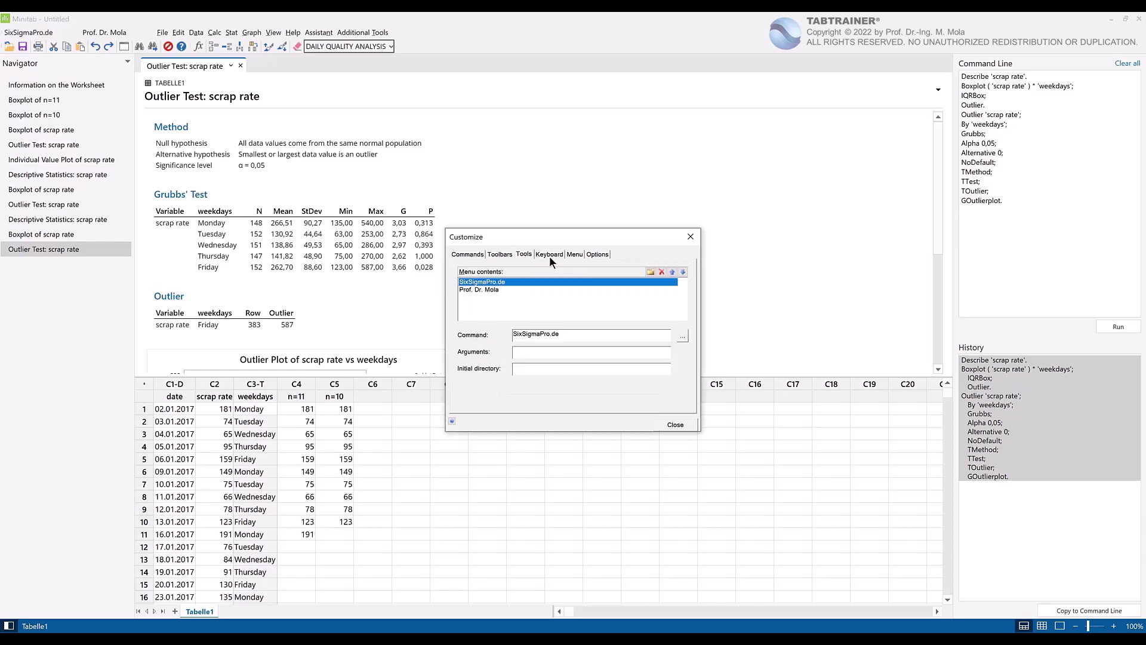
{"action": "left_click", "coordinate": [650, 271]}
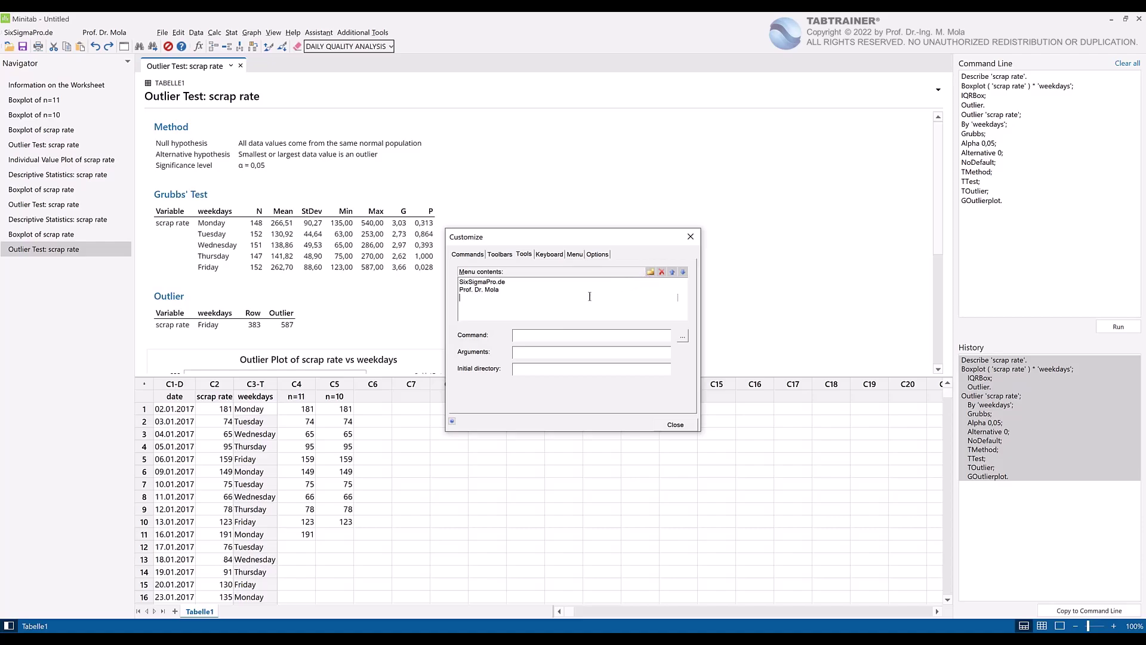
{"action": "type", "text": "daily quality report scrap rate"}
{"action": "left_click", "coordinate": [589, 337]}
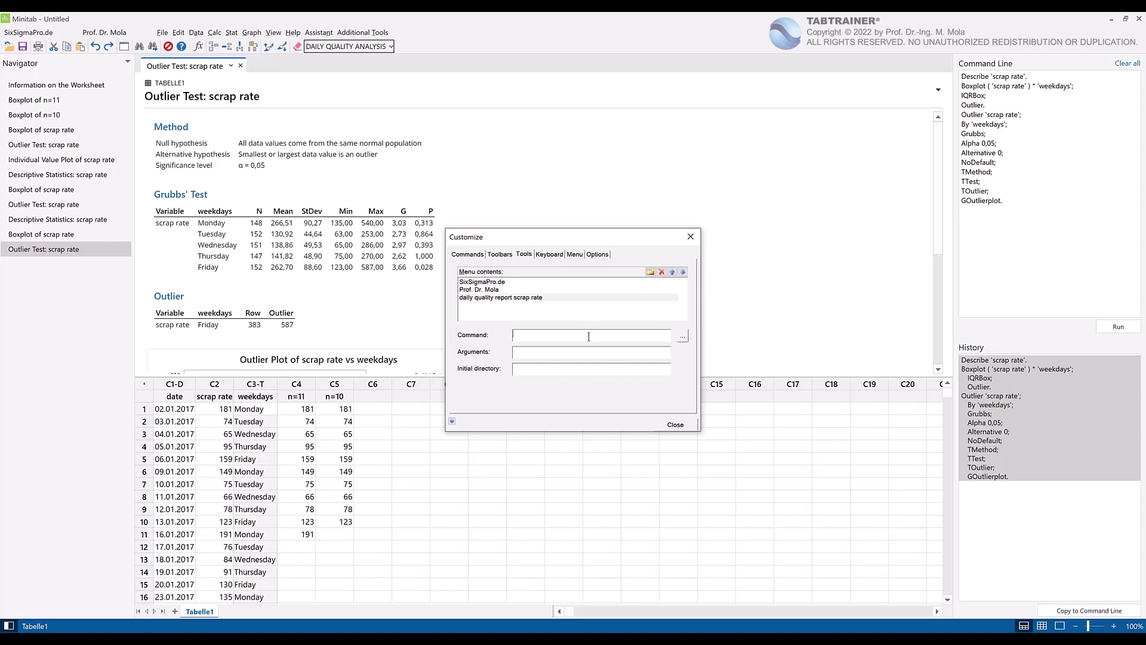
{"action": "type", "text": "daily quality report scrap rate"}
Point the tool's Command to C:\Trainingcenter Professor Mola\daily quality report scrap rate.mtb
{"action": "left_click", "coordinate": [682, 336]}
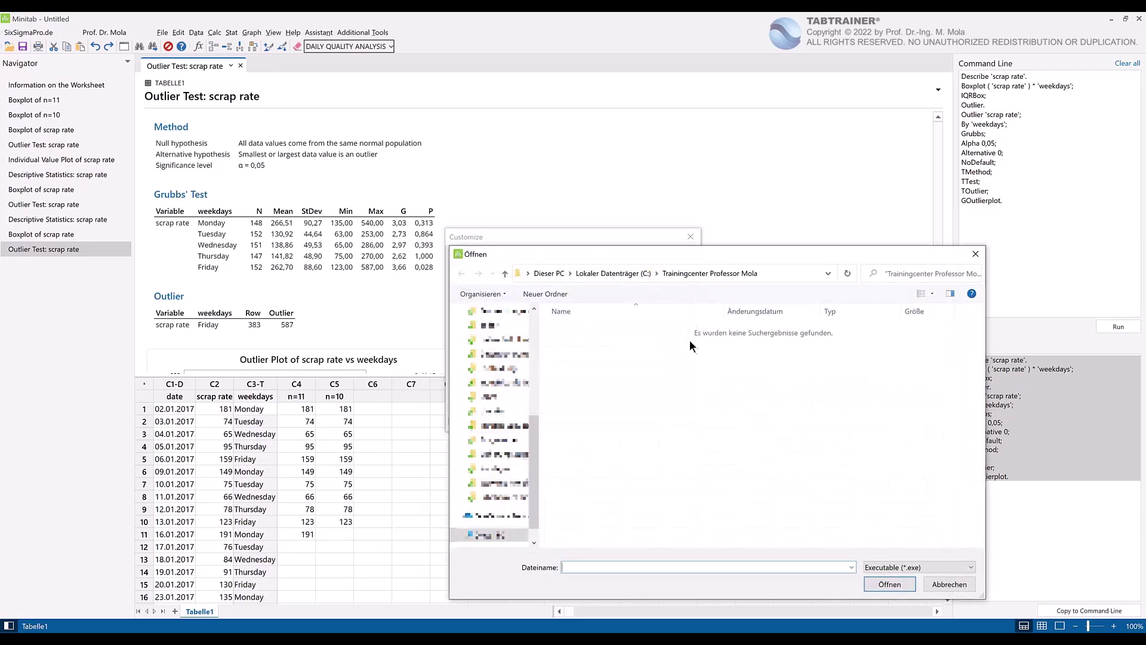
{"action": "left_click", "coordinate": [963, 565]}
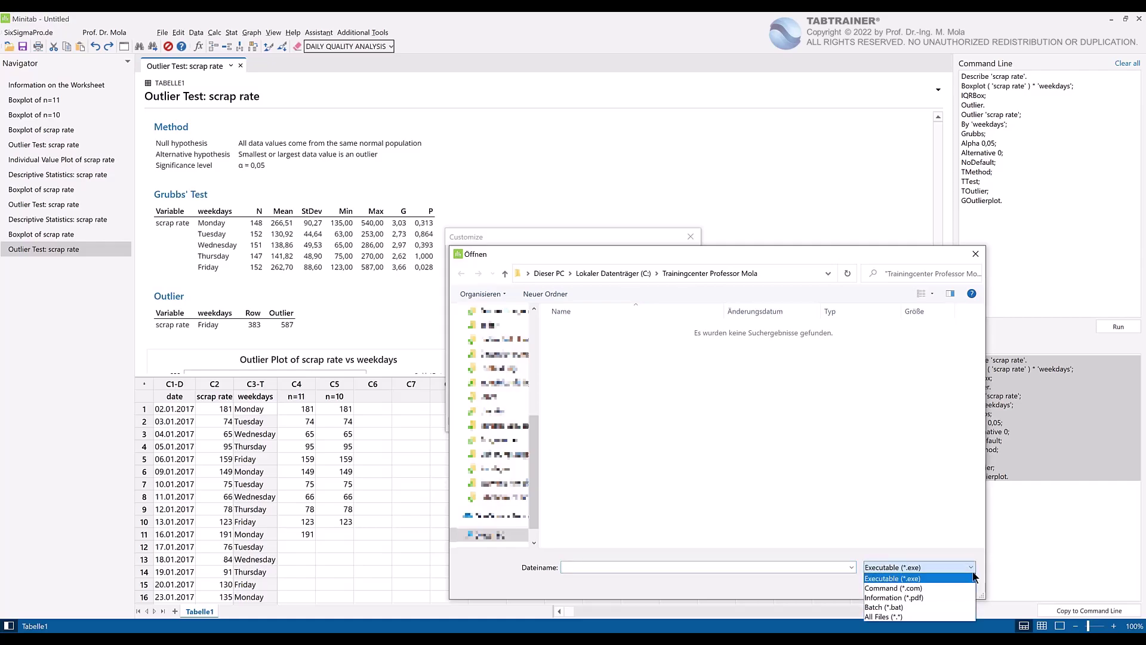
{"action": "left_click", "coordinate": [969, 617]}
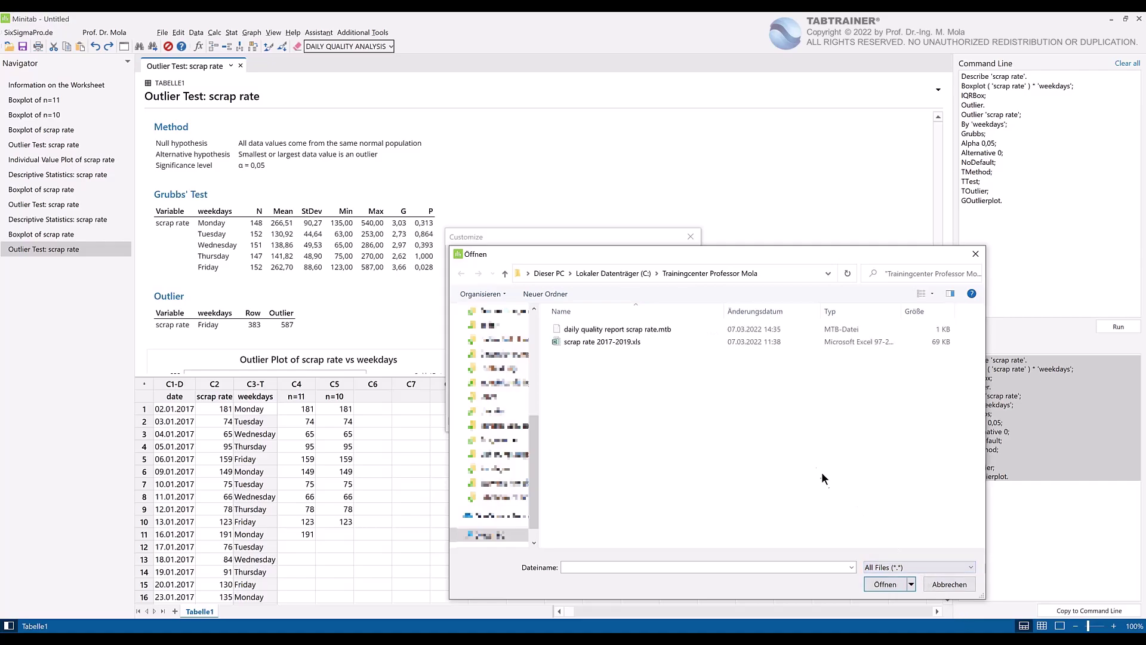
{"action": "left_click", "coordinate": [677, 328]}
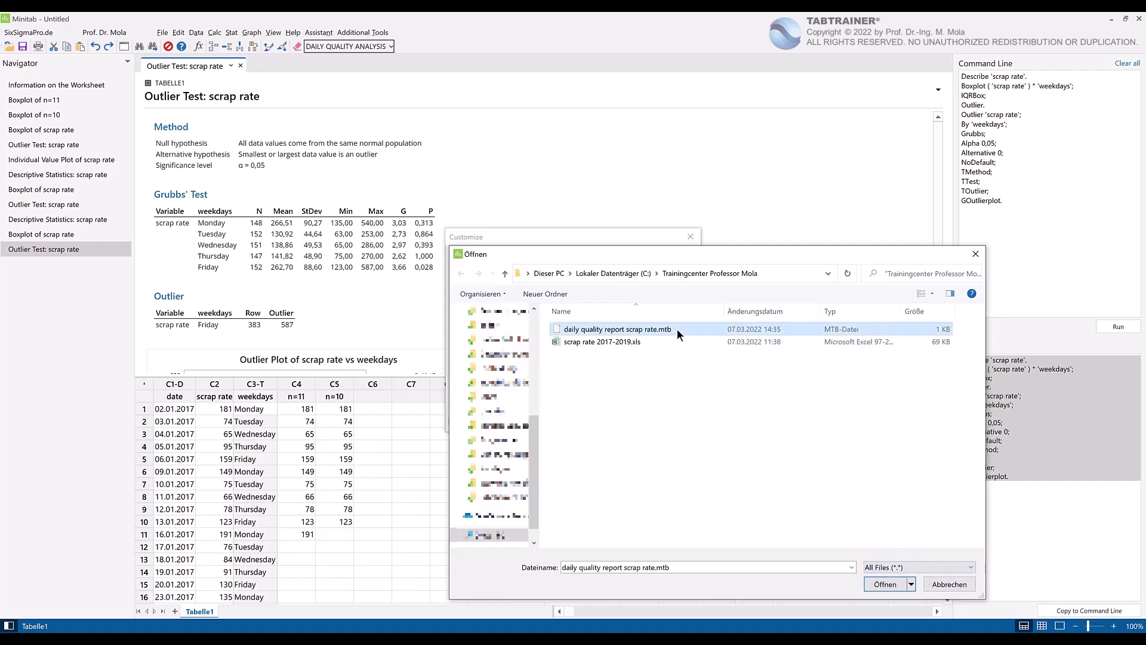
{"action": "left_click", "coordinate": [876, 581]}
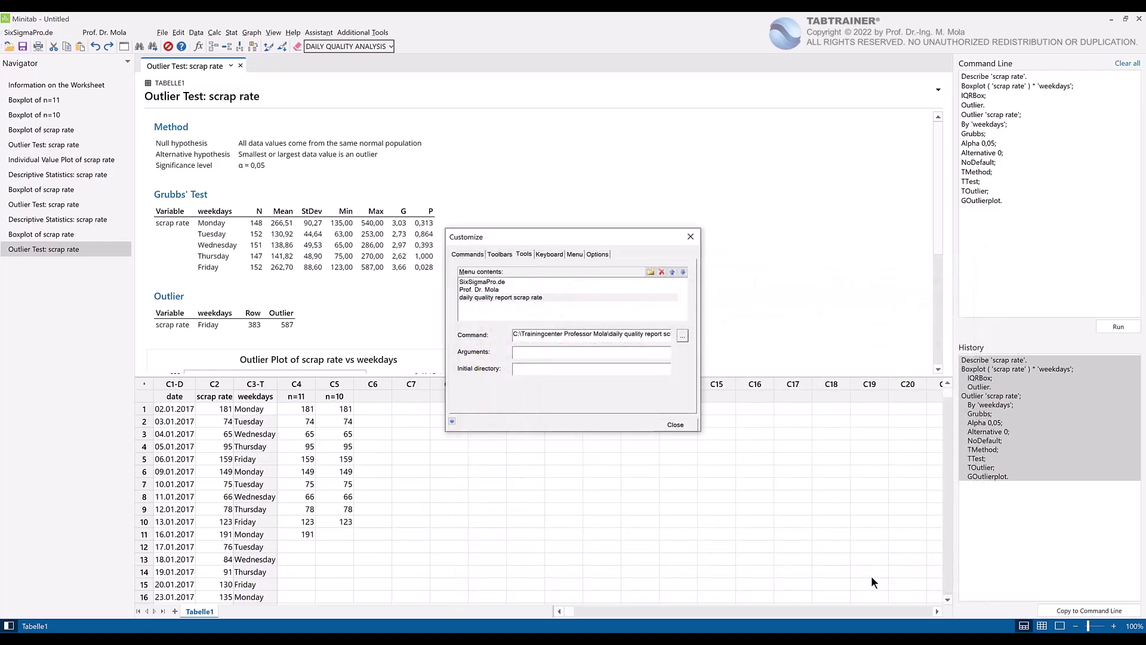
{"action": "left_click", "coordinate": [687, 421]}
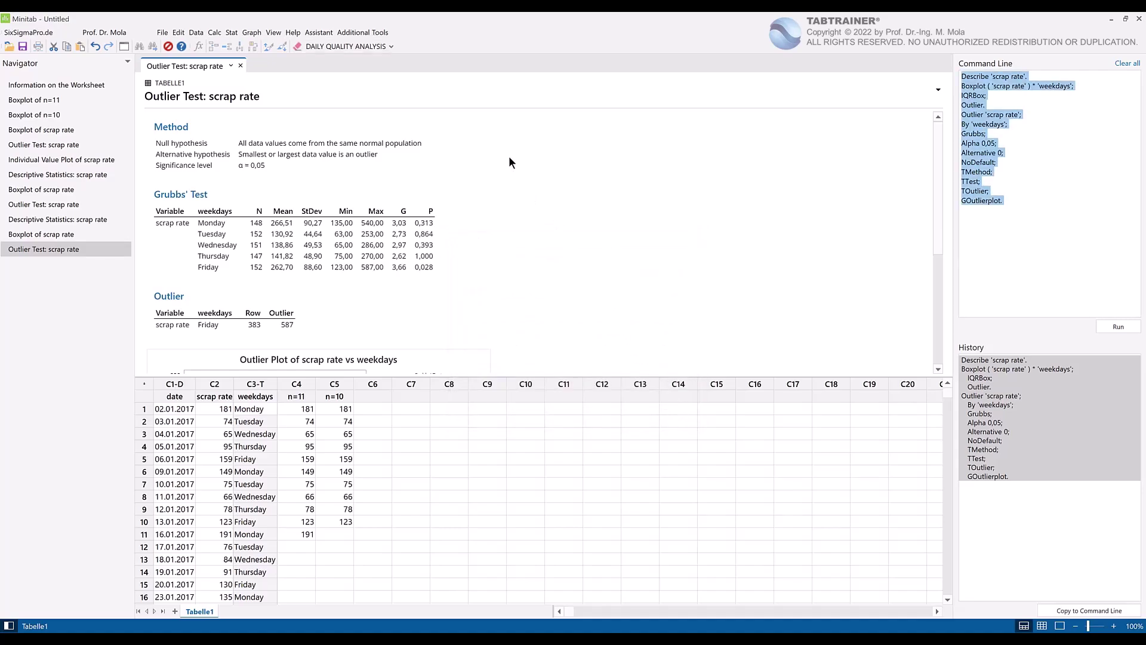
{"action": "right_click", "coordinate": [435, 46]}
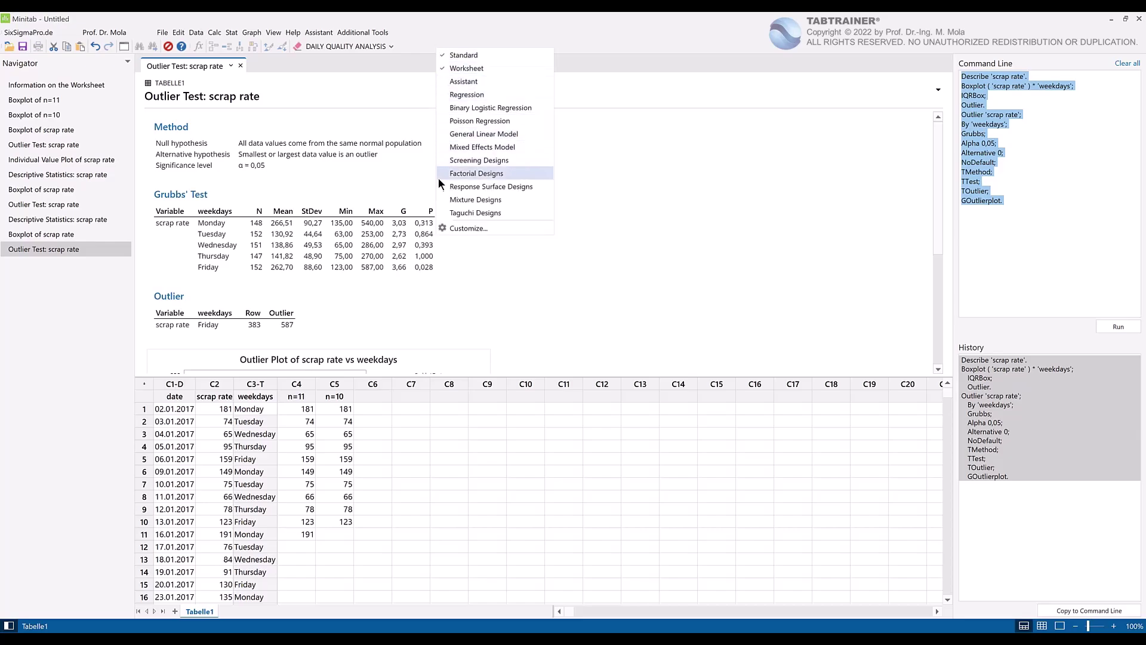
{"action": "left_click", "coordinate": [492, 229]}
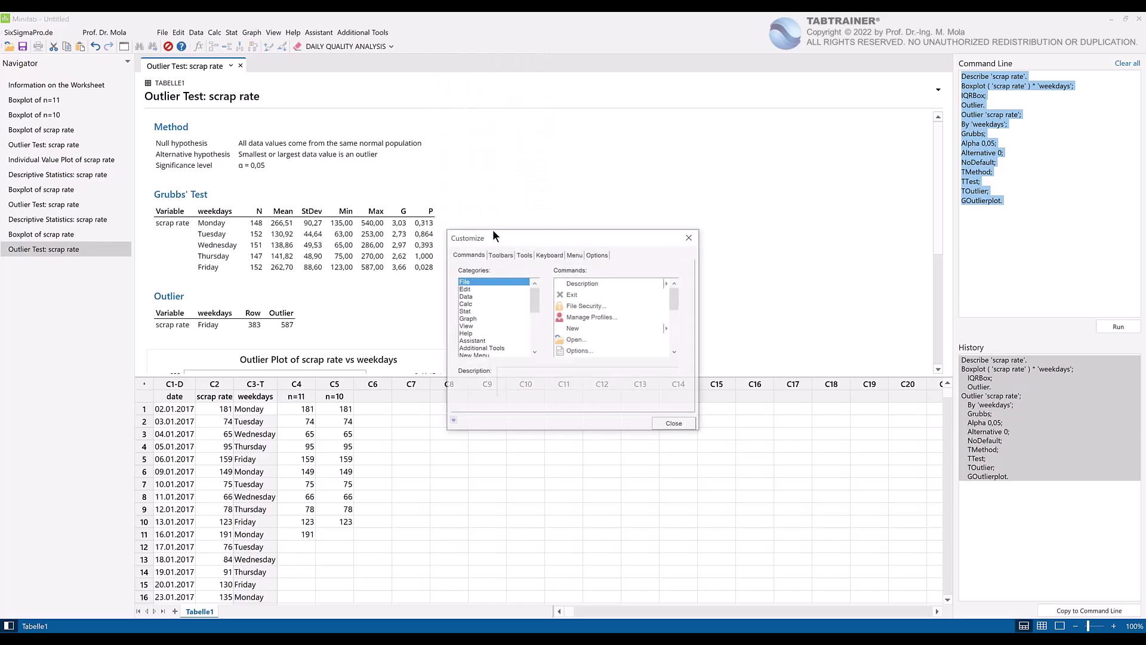
{"action": "left_click", "coordinate": [521, 254]}
{"action": "left_click", "coordinate": [535, 298]}
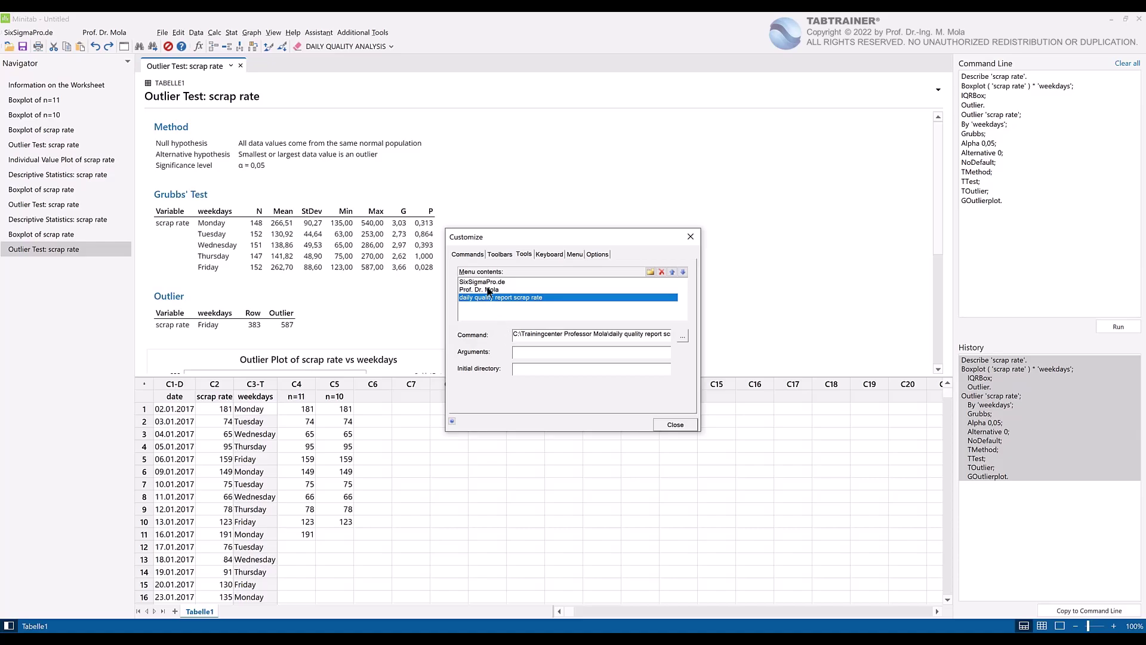
Add the Tools command 'daily quality report scrap rate' to the DAILY QUALITY ANALYSIS menu and close Customize
{"action": "left_click", "coordinate": [468, 255]}
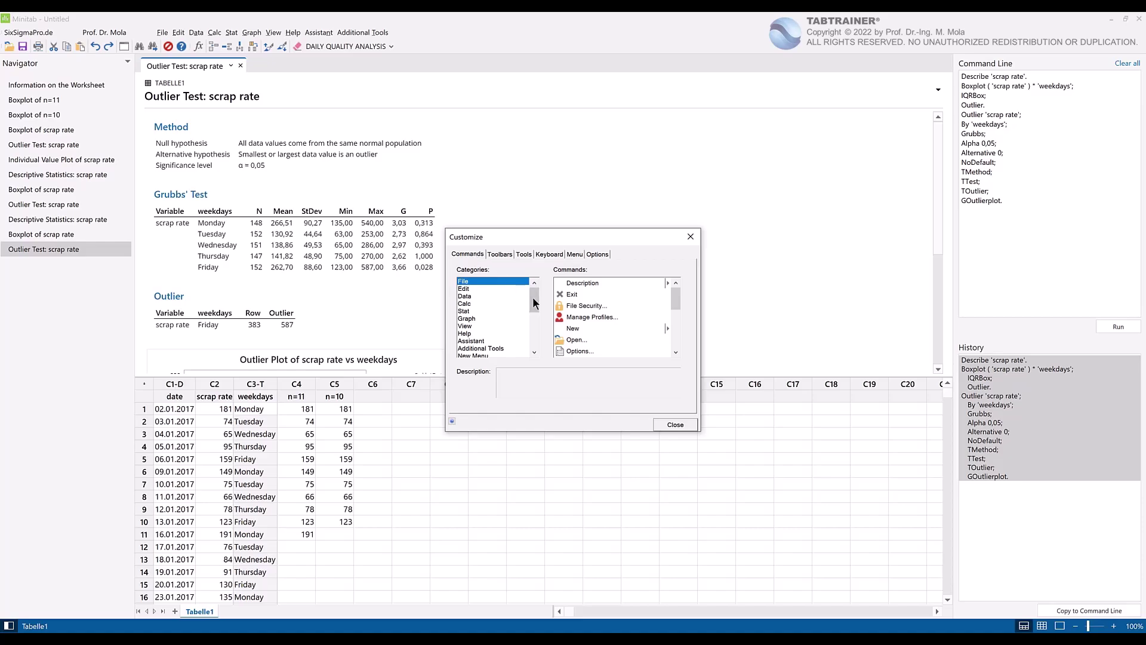
{"action": "left_click_drag", "start_coordinate": [533, 296], "coordinate": [533, 333]}
{"action": "left_click", "coordinate": [484, 341]}
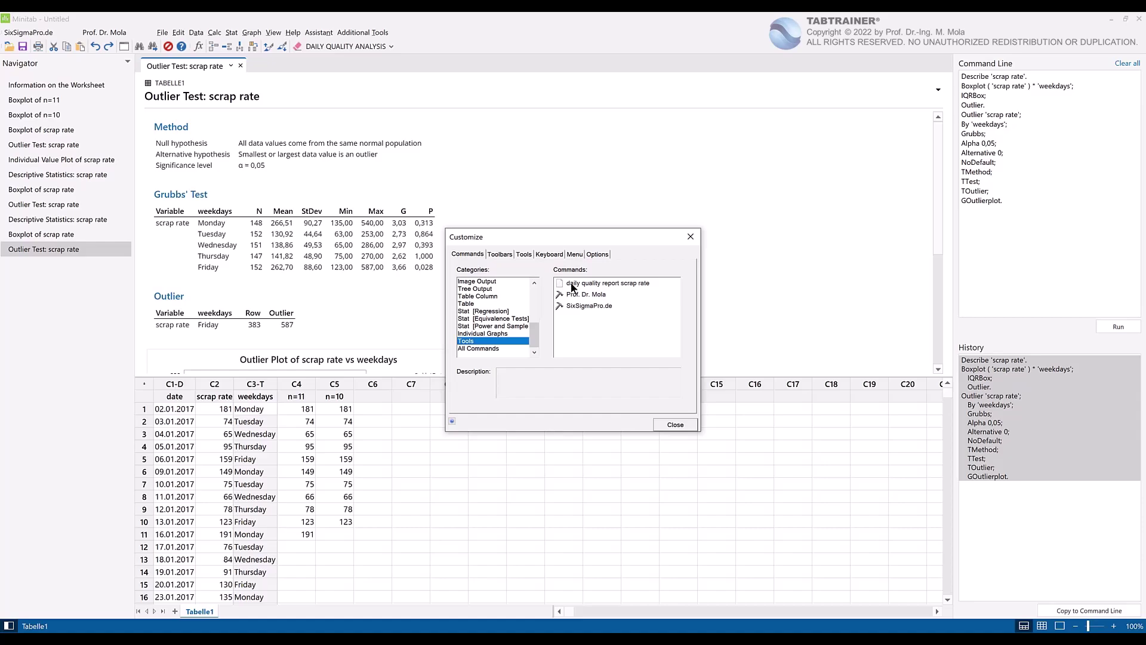
{"action": "left_click_drag", "start_coordinate": [572, 287], "coordinate": [312, 59]}
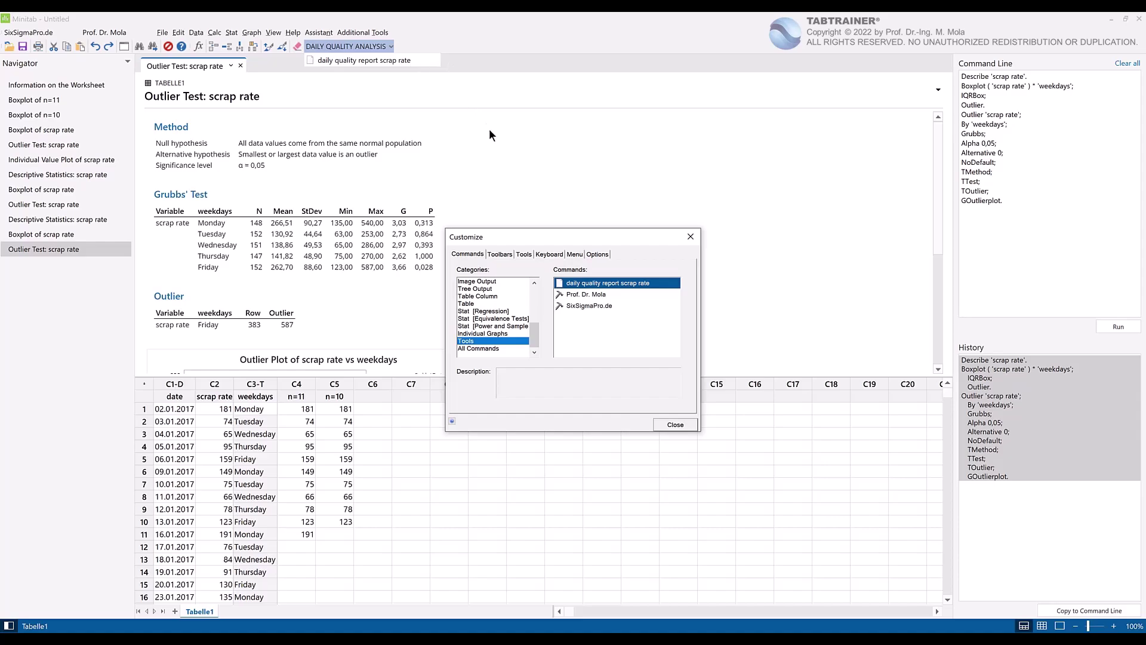
{"action": "left_click", "coordinate": [662, 423]}
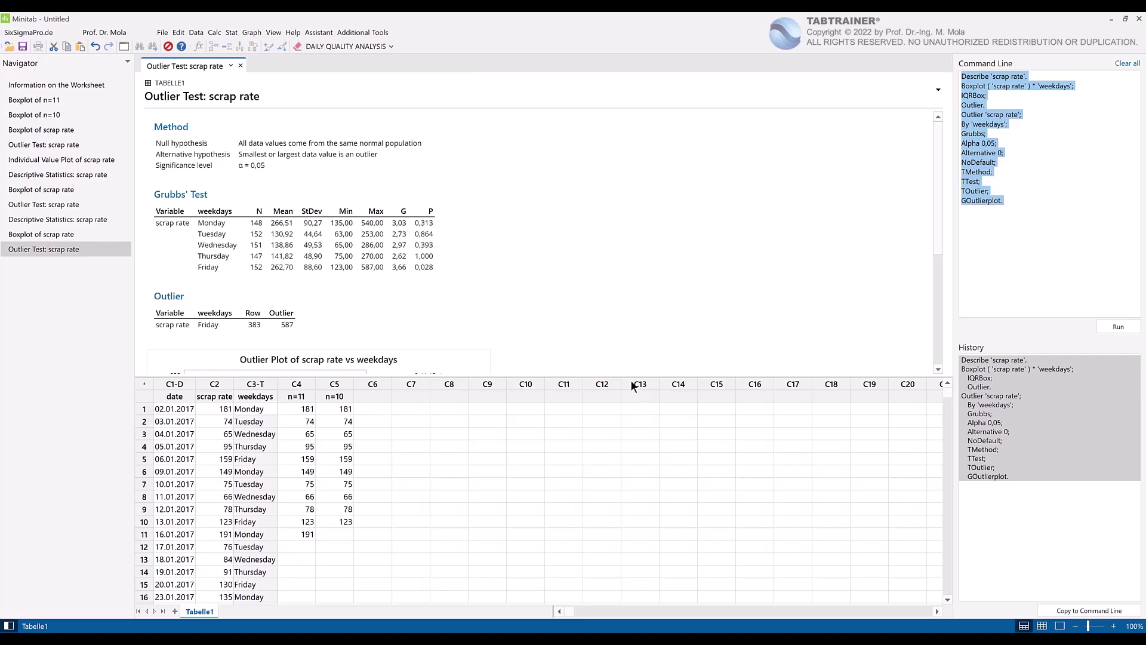
Run 'daily quality report scrap rate' from the DAILY QUALITY ANALYSIS menu
{"action": "left_click", "coordinate": [385, 44]}
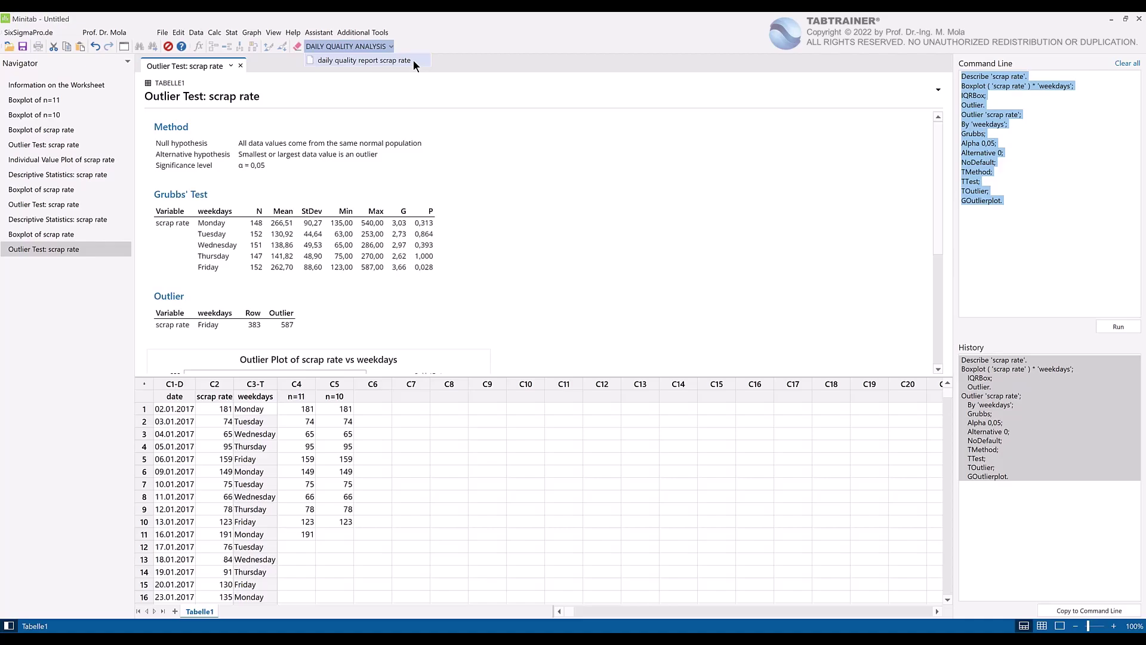
{"action": "left_click", "coordinate": [413, 60]}
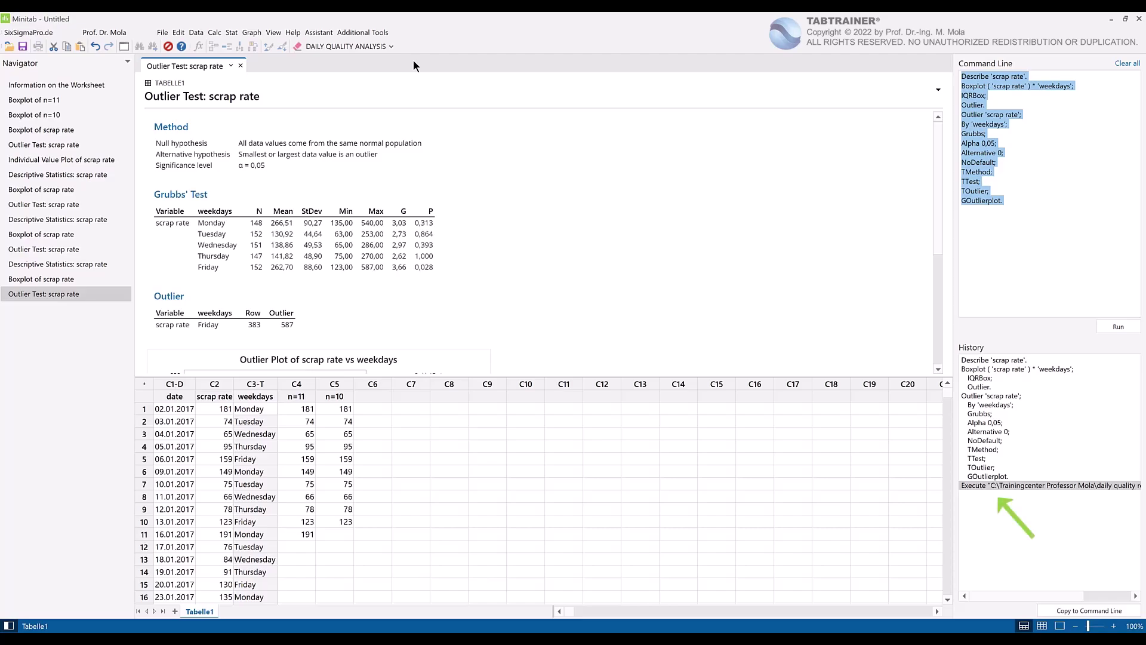
{"action": "right_click", "coordinate": [414, 45]}
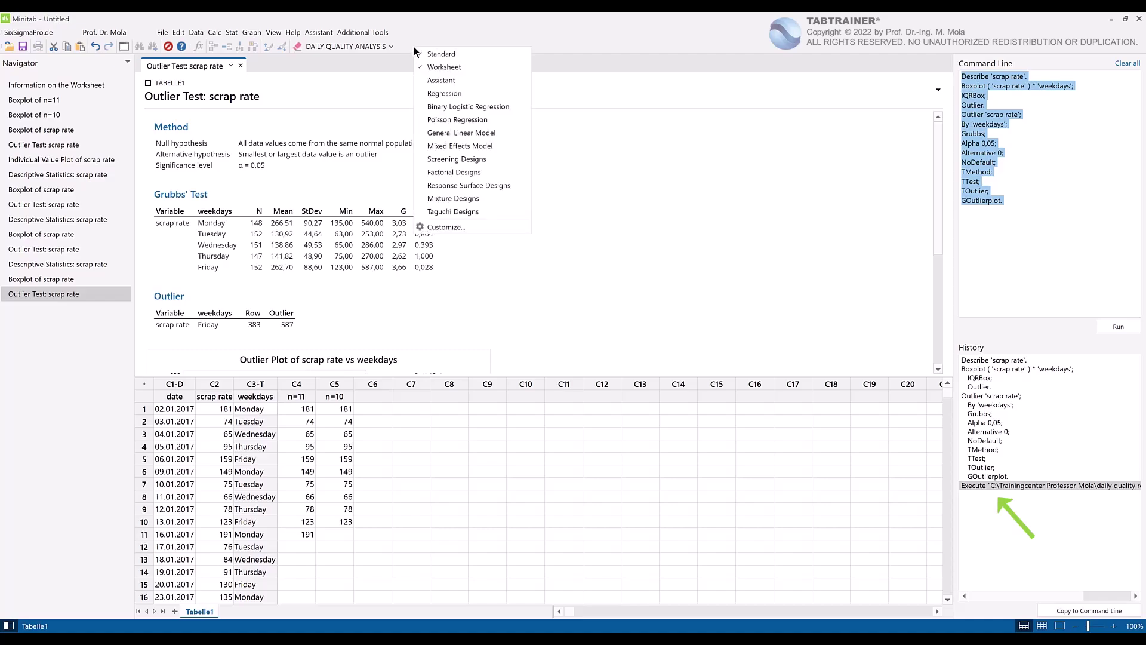
{"action": "left_click", "coordinate": [468, 228]}
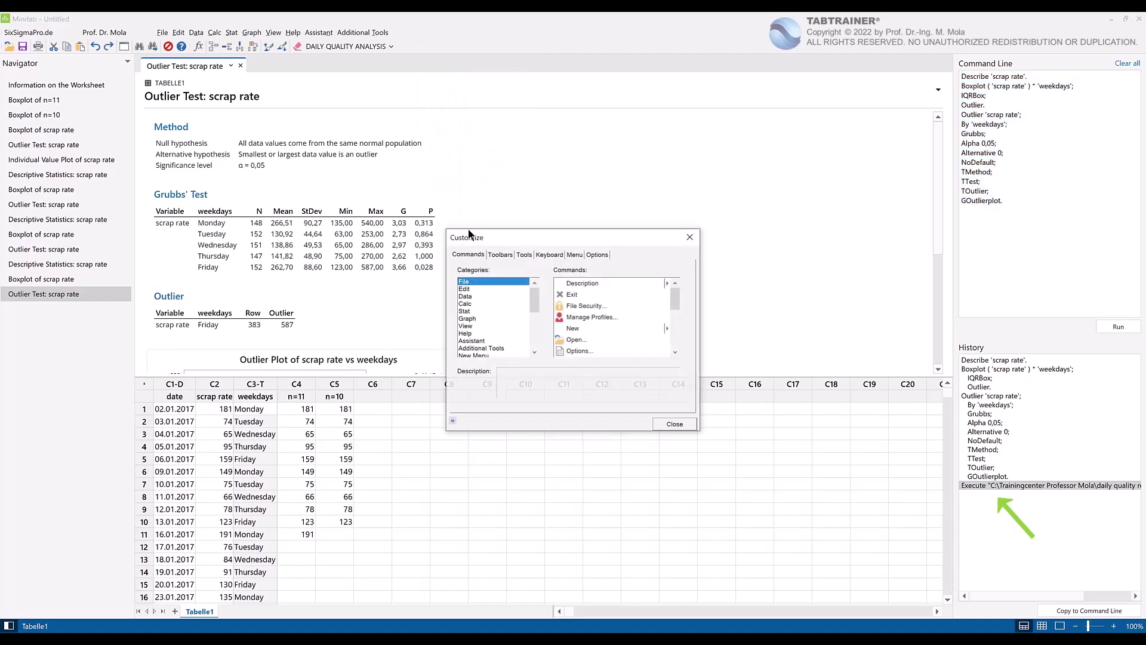
{"action": "left_click", "coordinate": [528, 253]}
{"action": "left_click", "coordinate": [525, 299]}
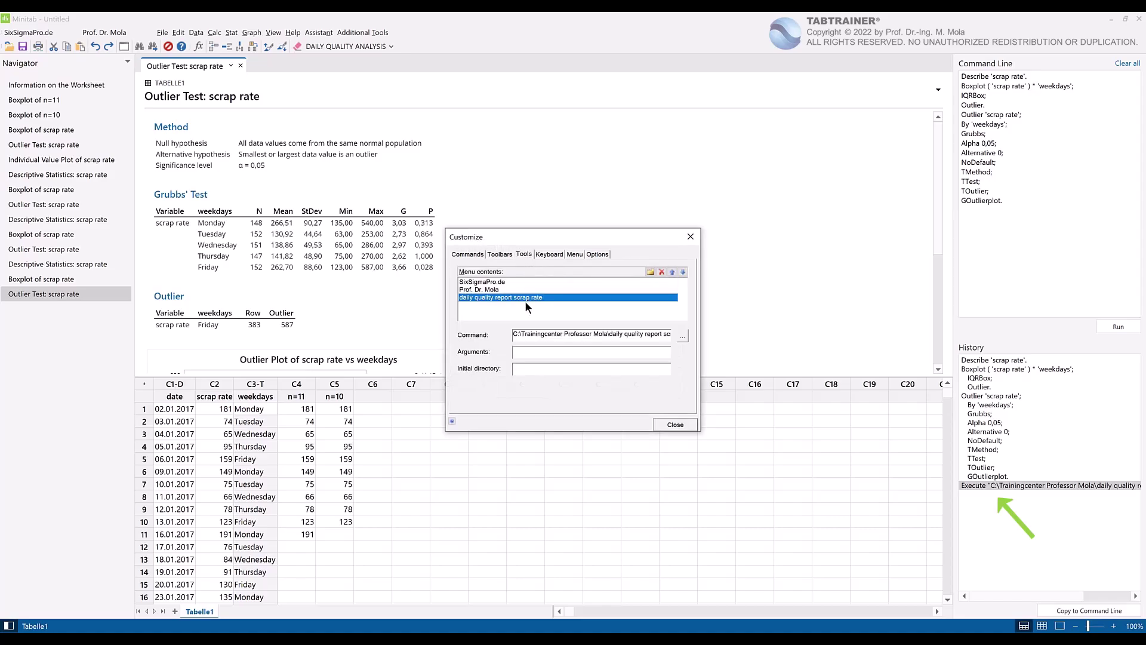
{"action": "left_click_drag", "start_coordinate": [514, 335], "coordinate": [697, 344]}
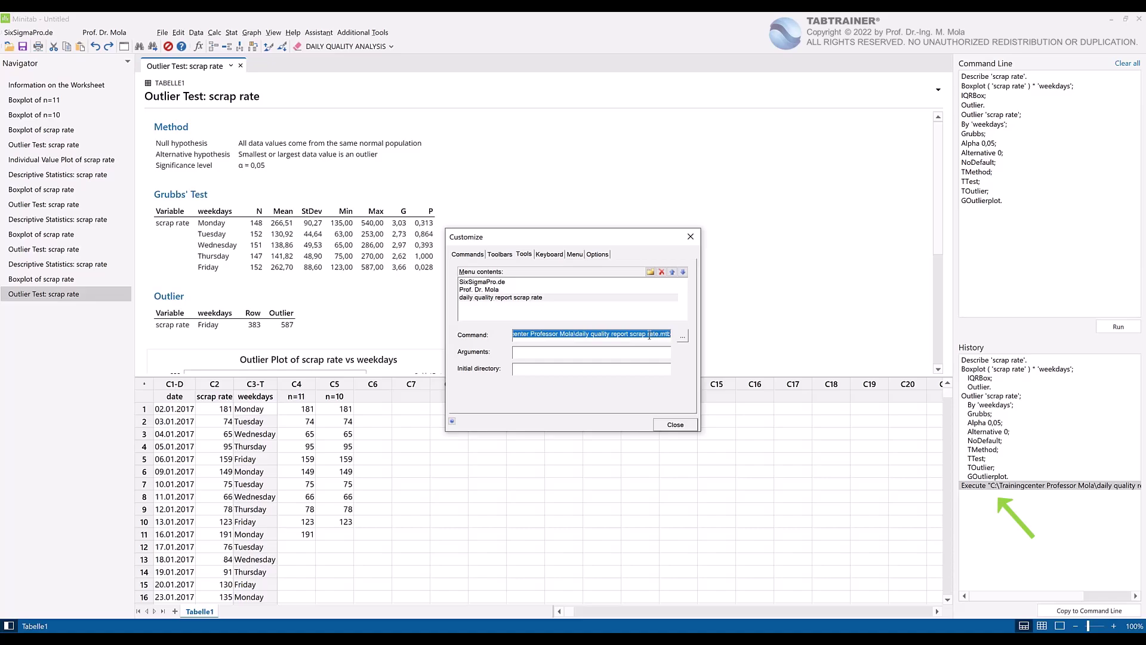
{"action": "left_click", "coordinate": [670, 426]}
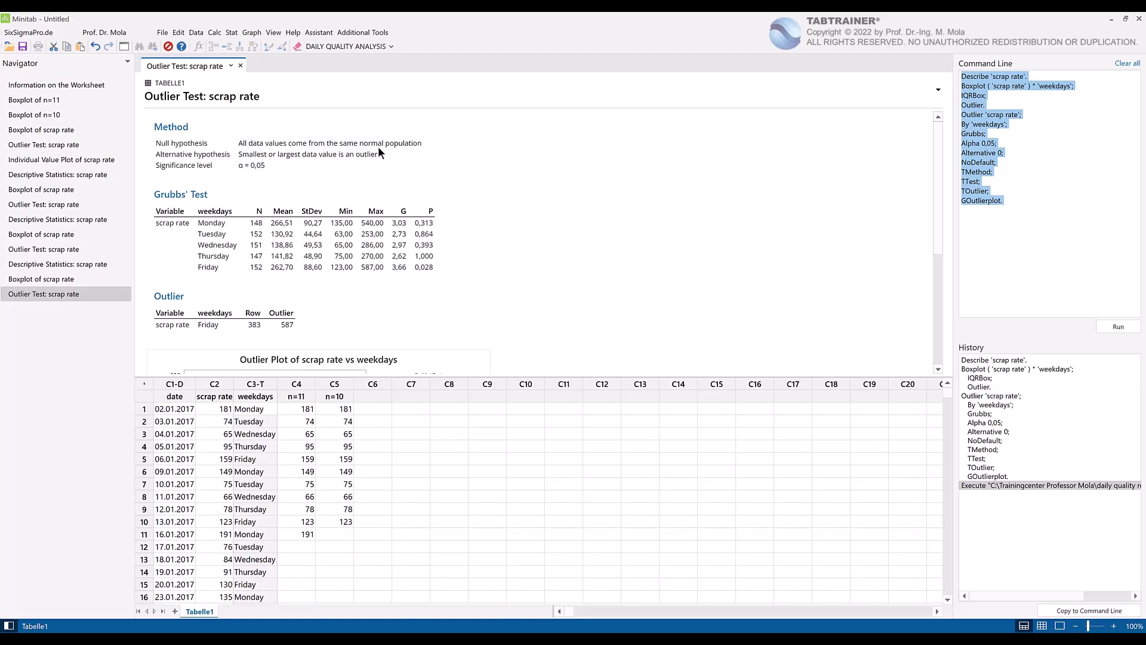
Save the project as Boxplot scrap rate, then run the scrap rate report on an empty worksheet
{"action": "left_click", "coordinate": [162, 33]}
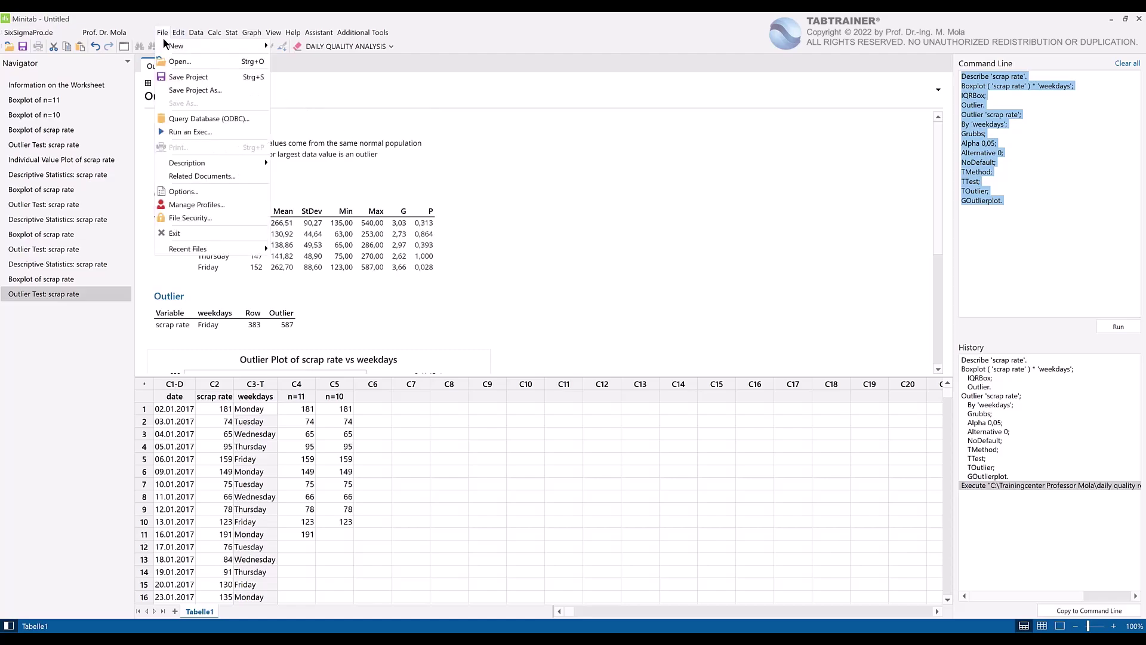
{"action": "left_click", "coordinate": [216, 90]}
{"action": "left_click", "coordinate": [274, 313]}
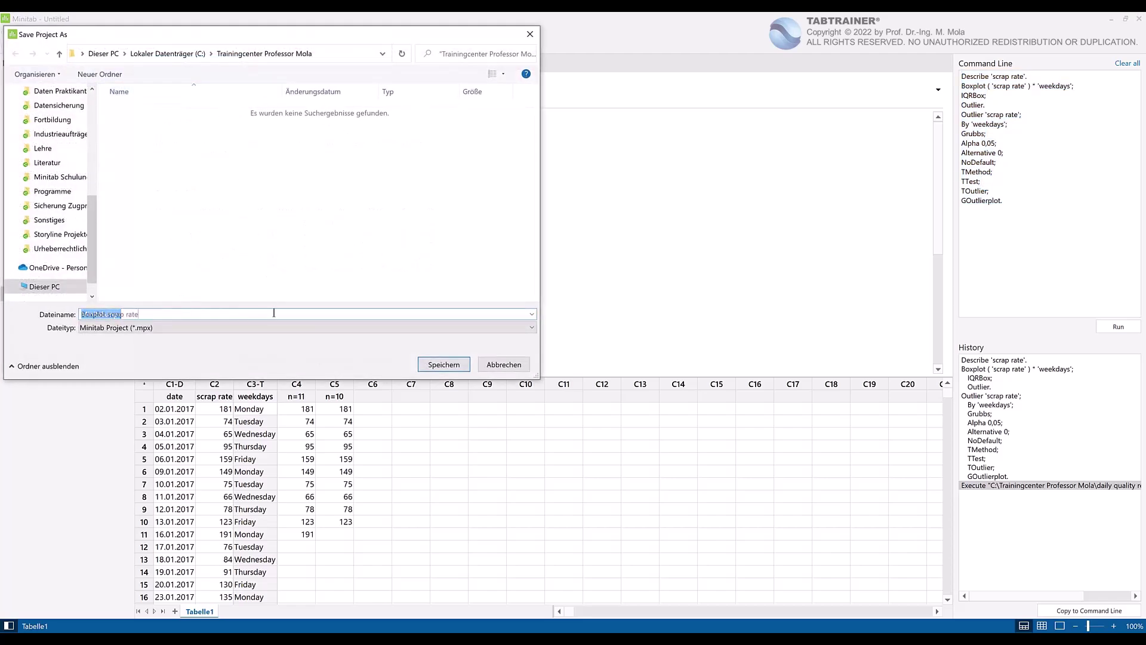
{"action": "left_click", "coordinate": [445, 364]}
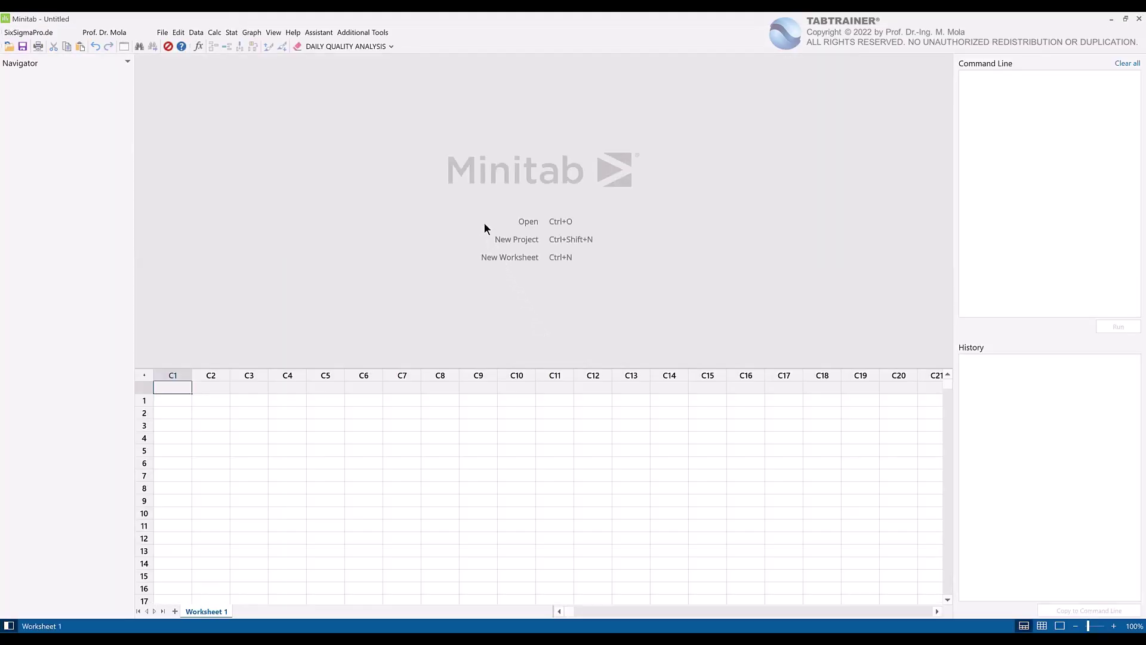
{"action": "left_click", "coordinate": [389, 43]}
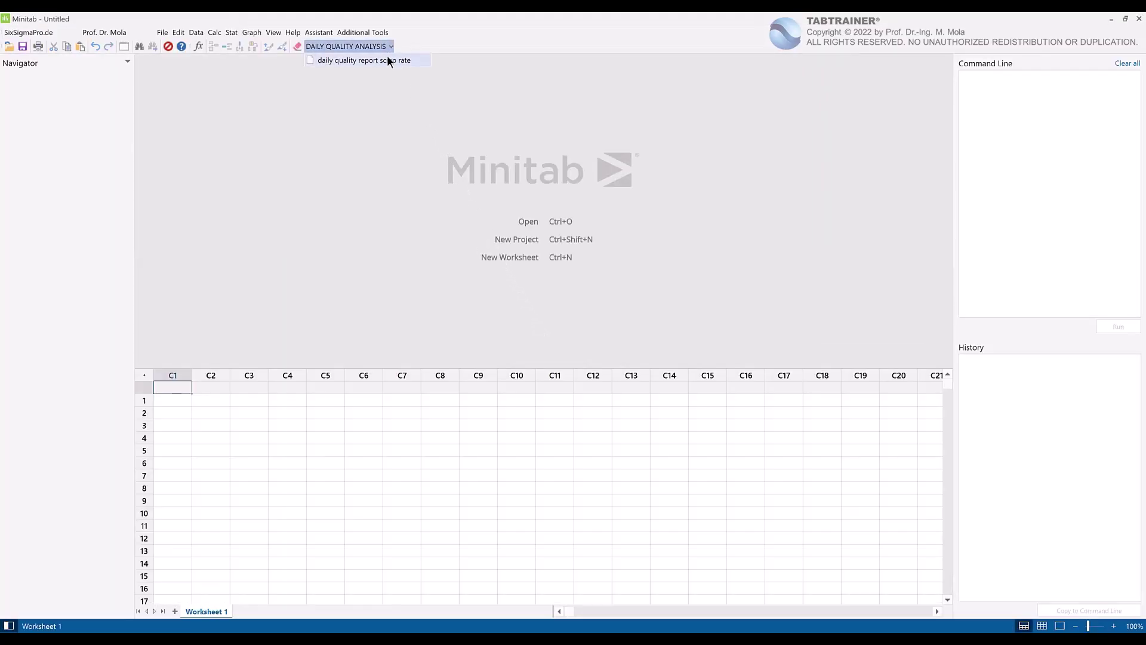
{"action": "left_click", "coordinate": [387, 58]}
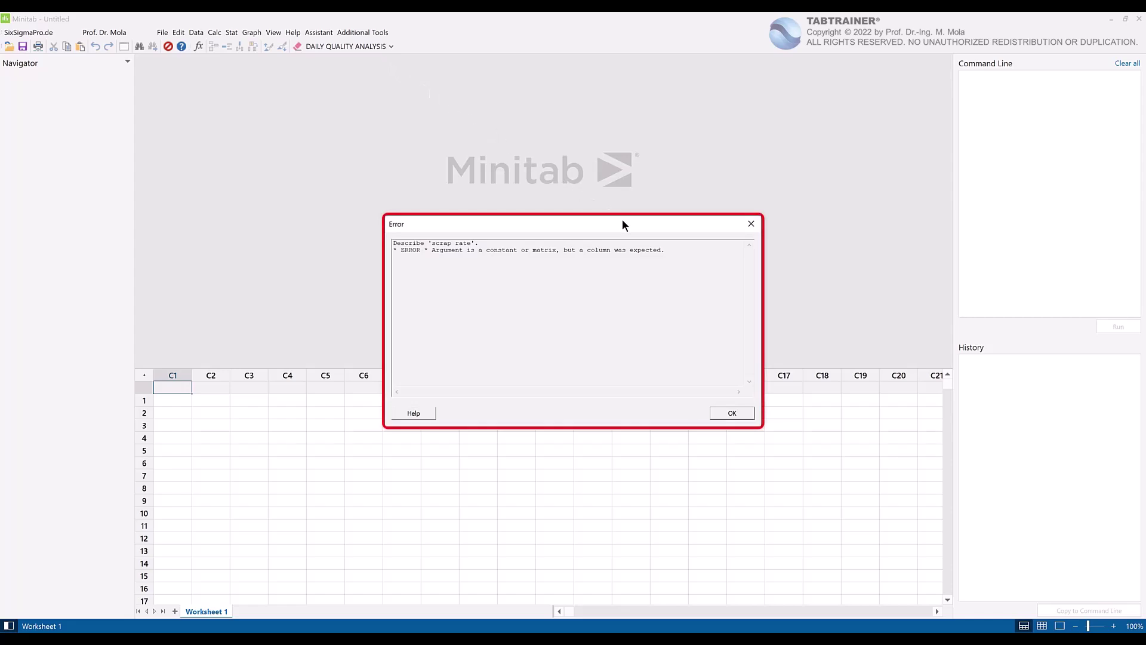
Dismiss the error, reopen Boxplot scrap rate.mpx and open the DAILY QUALITY ANALYSIS menu
{"action": "left_click", "coordinate": [730, 412]}
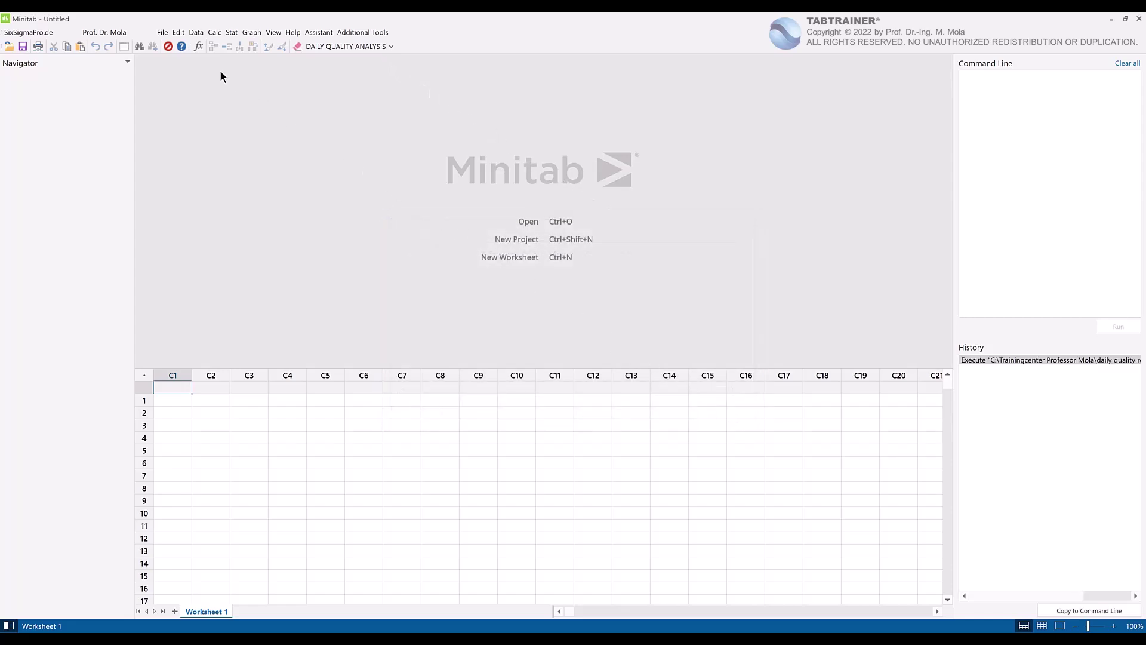
{"action": "left_click", "coordinate": [162, 32]}
{"action": "left_click", "coordinate": [192, 62]}
{"action": "left_click", "coordinate": [198, 110]}
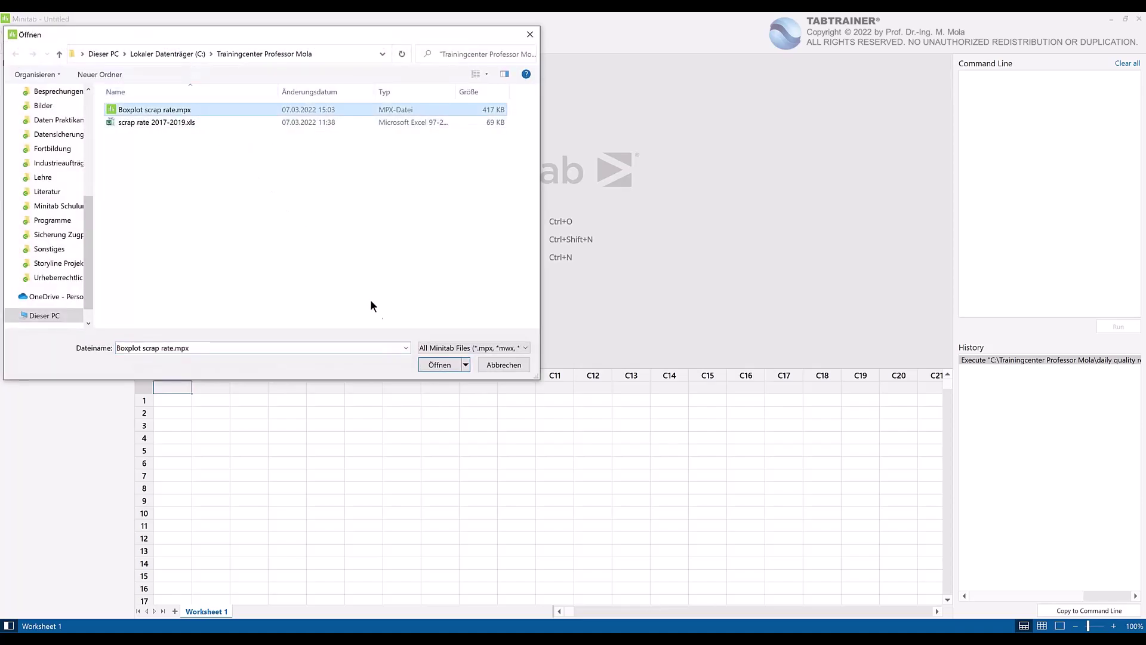
{"action": "left_click", "coordinate": [430, 364]}
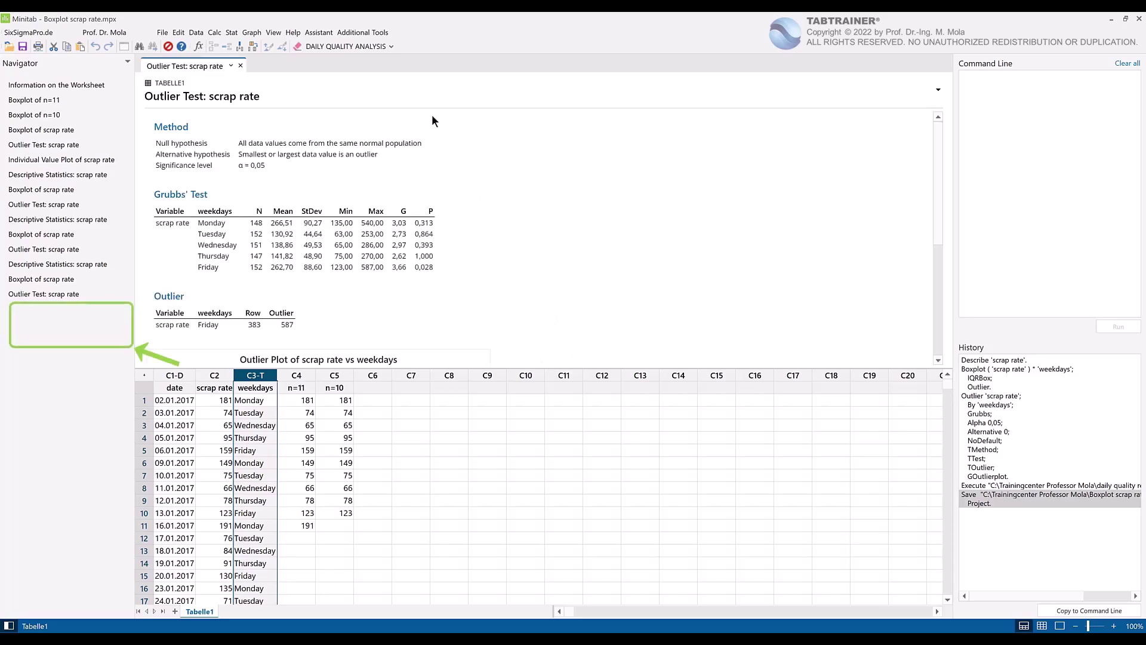
{"action": "left_click", "coordinate": [391, 46]}
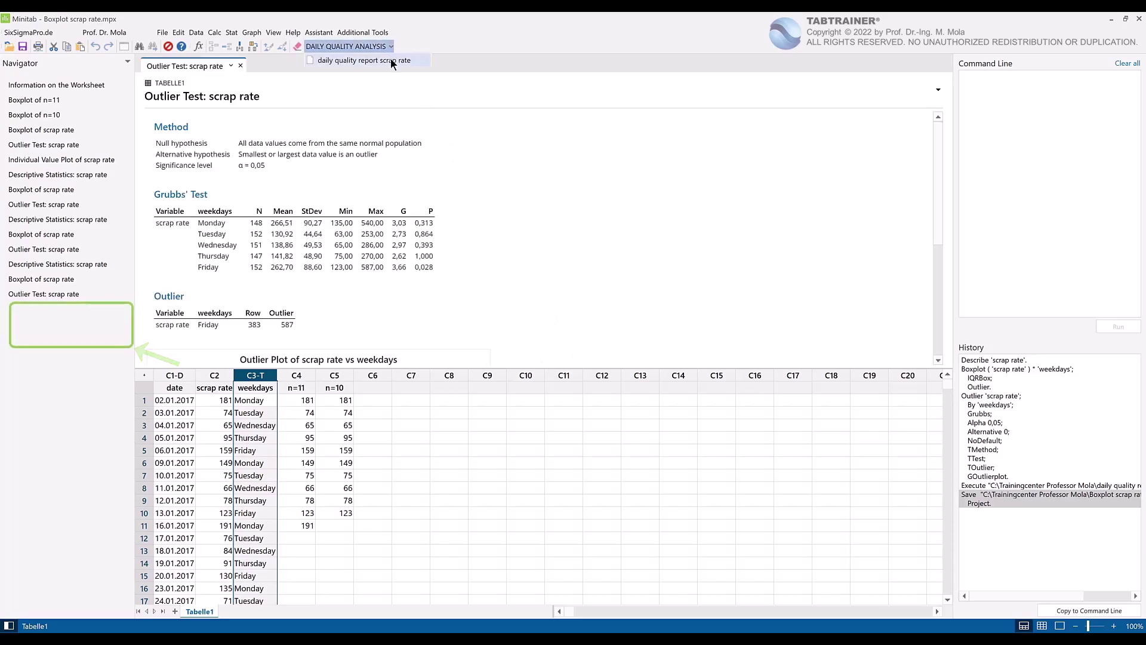